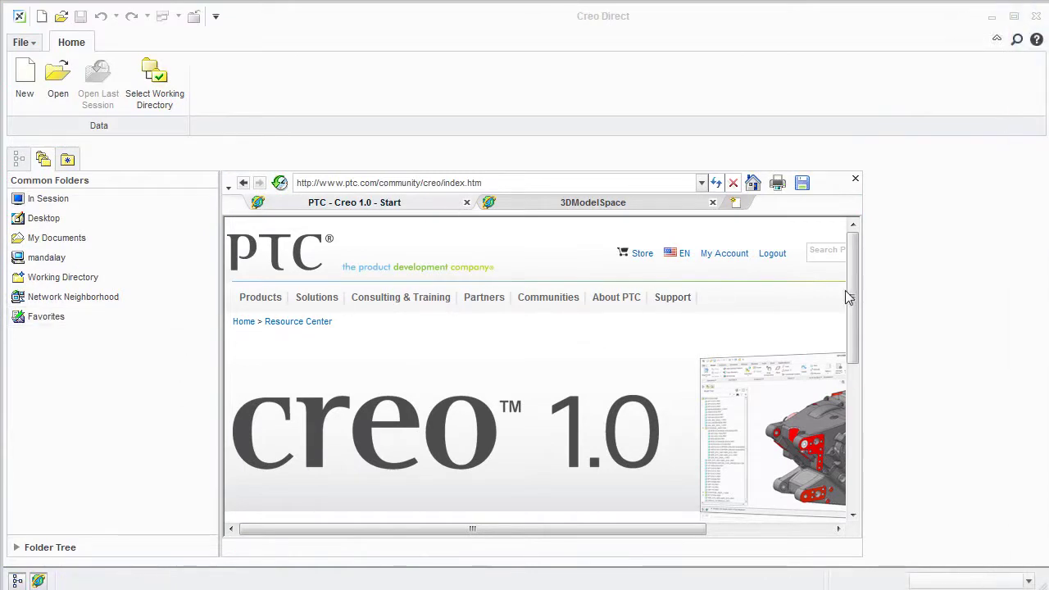
Step: Create a new Part file, keeping the default name prt0001
{"action": "mouse_move", "coordinate": [853, 297]}
{"action": "left_mouse_down"}
{"action": "mouse_move", "coordinate": [863, 377]}
{"action": "mouse_move", "coordinate": [862, 288]}
{"action": "left_mouse_up"}
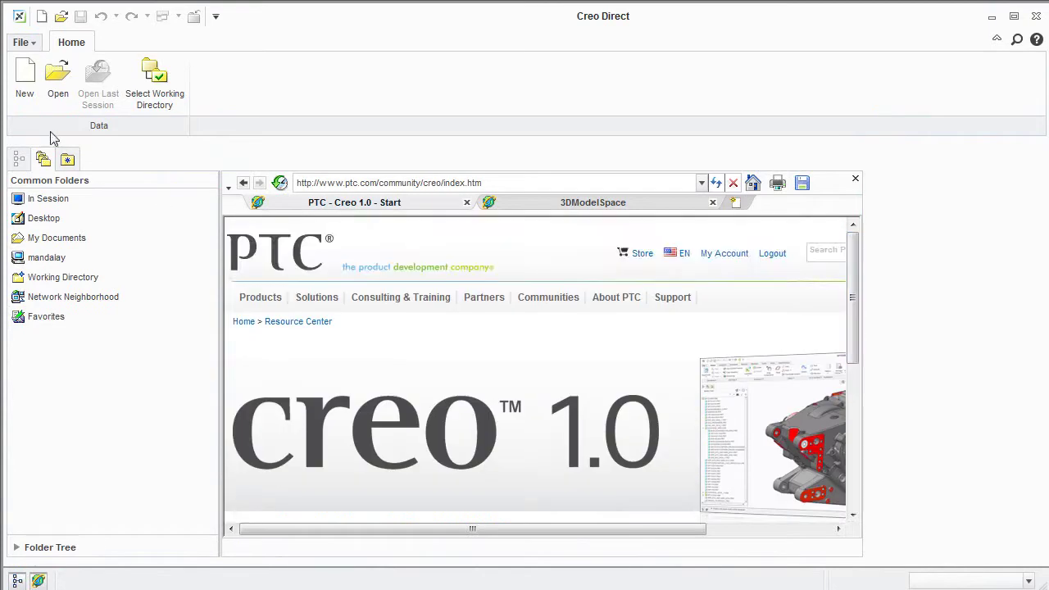
{"action": "left_click", "coordinate": [26, 74]}
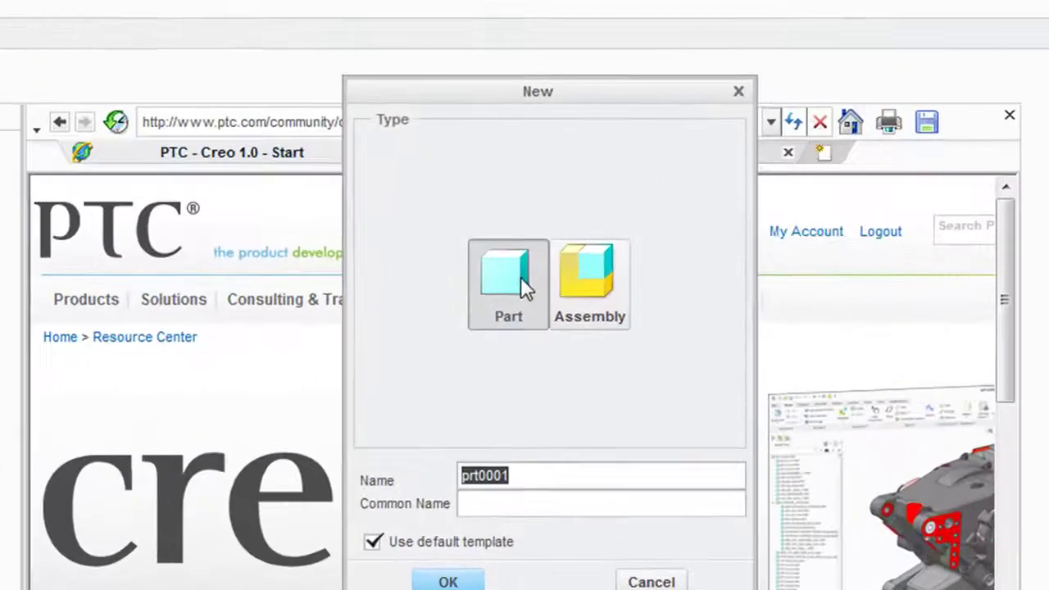
{"action": "left_click", "coordinate": [588, 288]}
{"action": "left_click", "coordinate": [523, 286]}
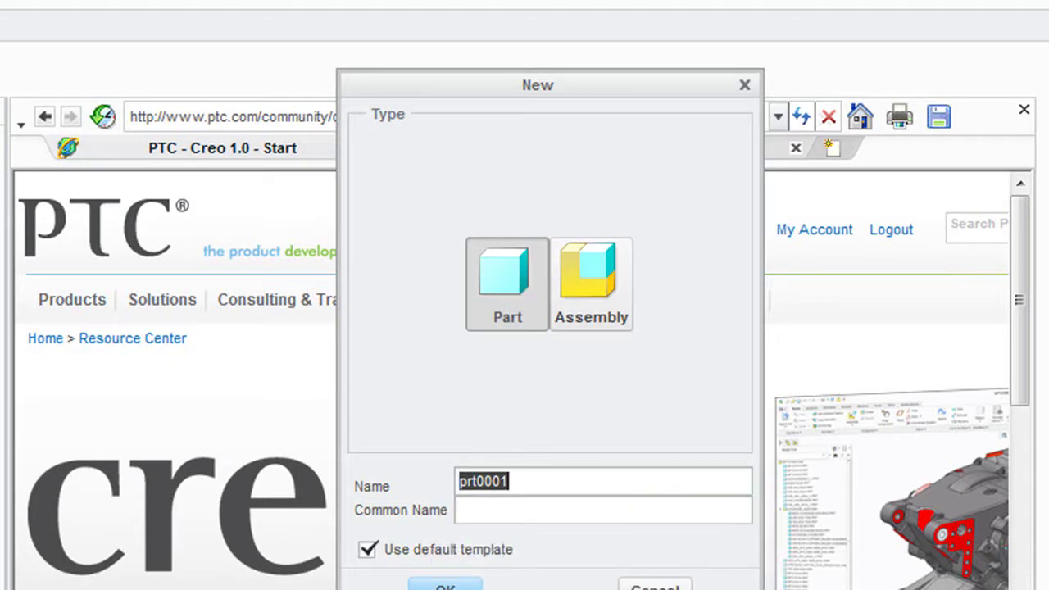
{"action": "left_click", "coordinate": [445, 586]}
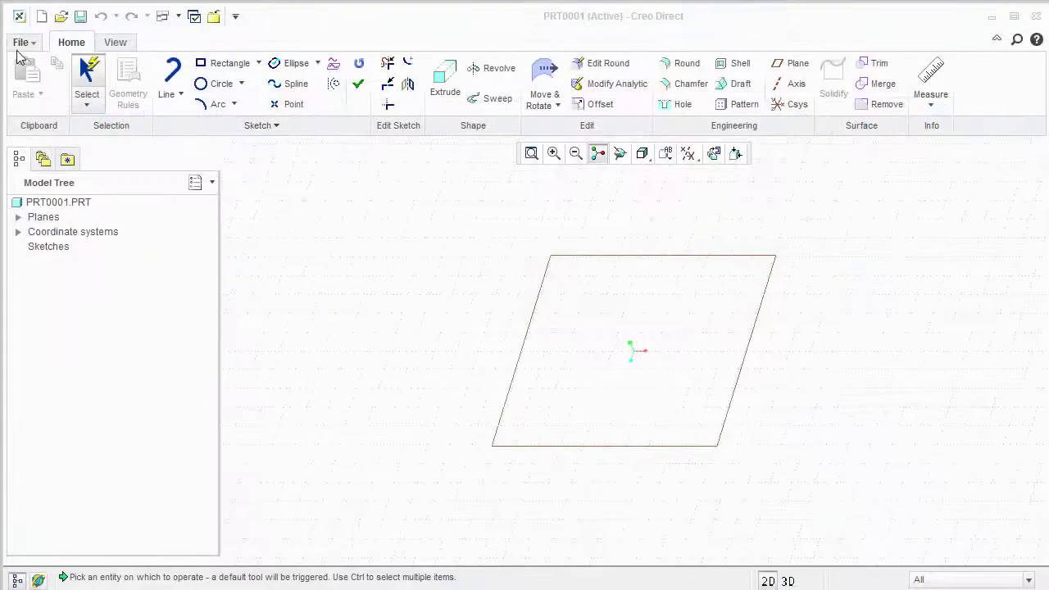
Step: Turn on Snap to grid in the sketcher settings of File > Options
{"action": "left_click", "coordinate": [27, 44]}
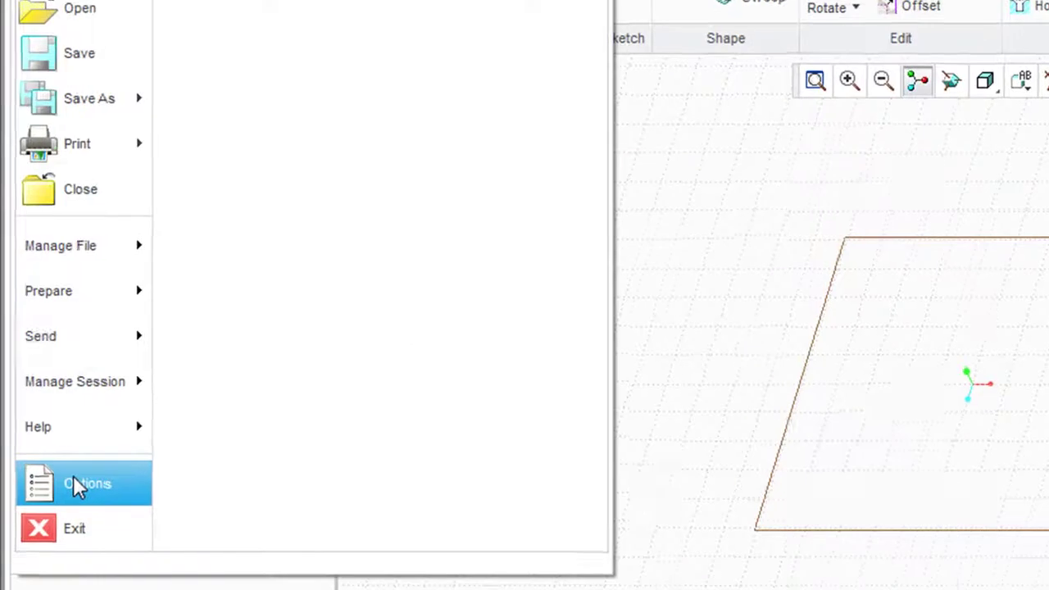
{"action": "left_click", "coordinate": [73, 480]}
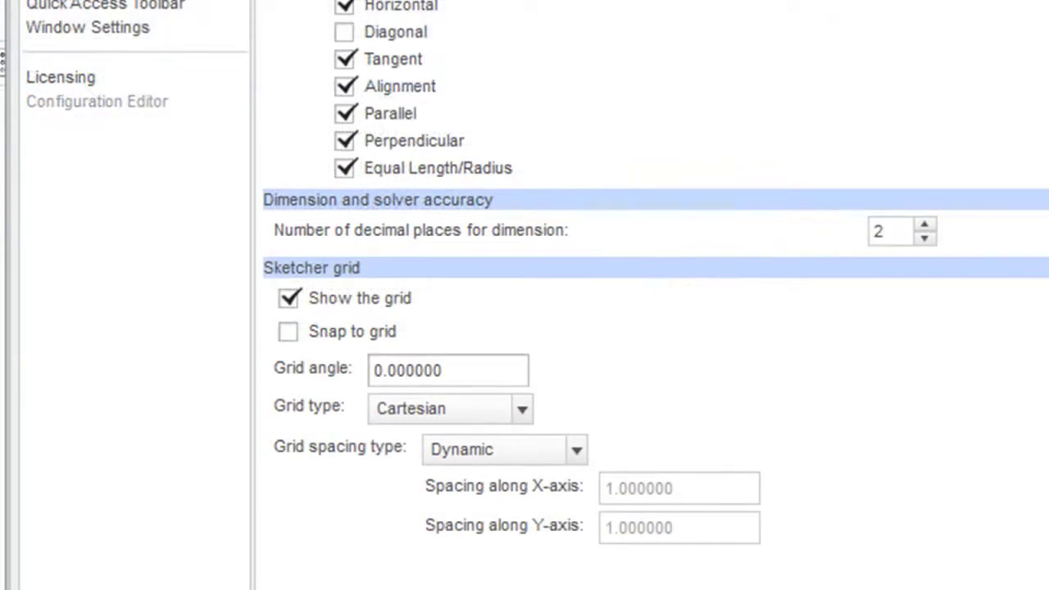
{"action": "left_click", "coordinate": [302, 335]}
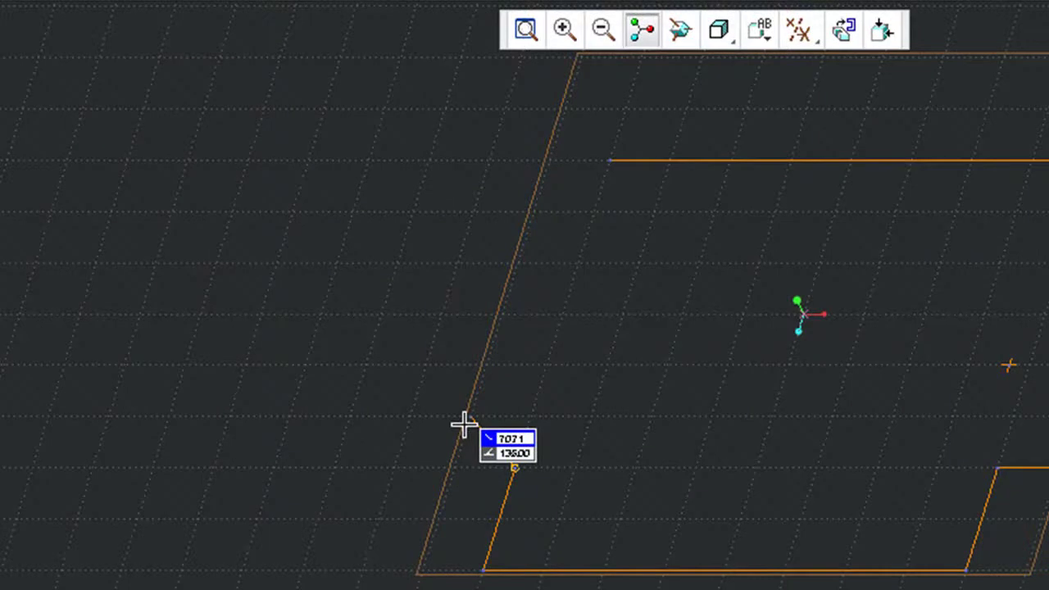
Step: Sketch a closed profile of lines and end arcs, undoing one wrongly drawn segment
{"action": "left_click", "coordinate": [389, 464]}
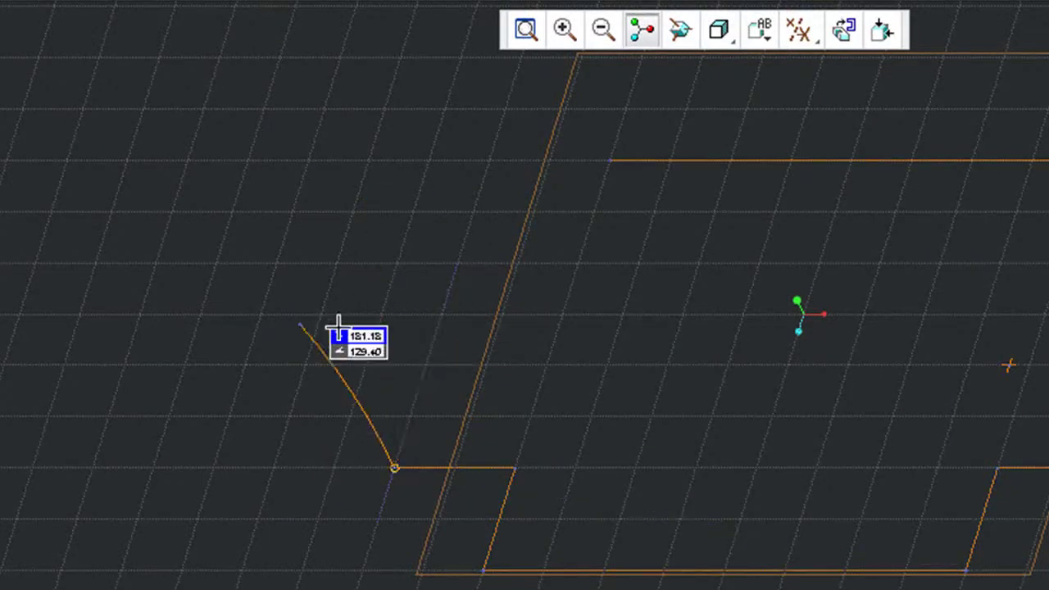
{"action": "left_click", "coordinate": [457, 261]}
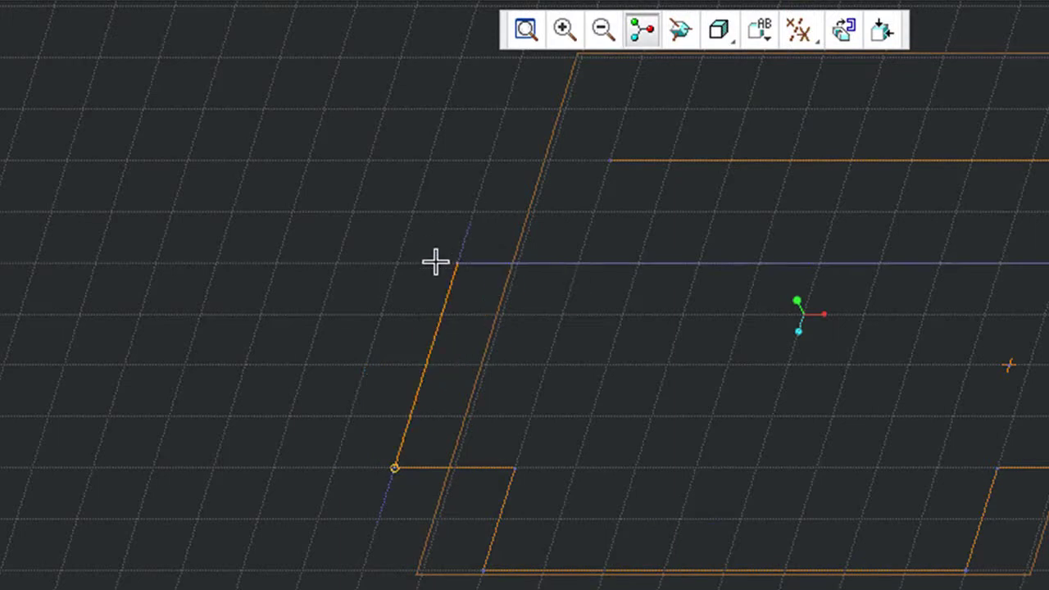
{"action": "key", "text": "ctrl+z"}
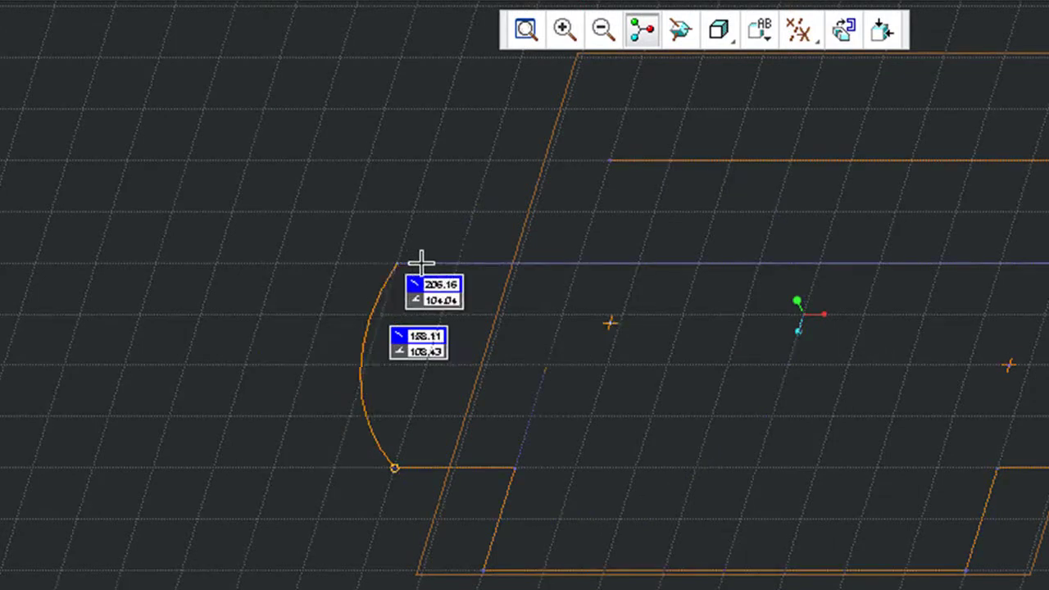
{"action": "left_click", "coordinate": [456, 262]}
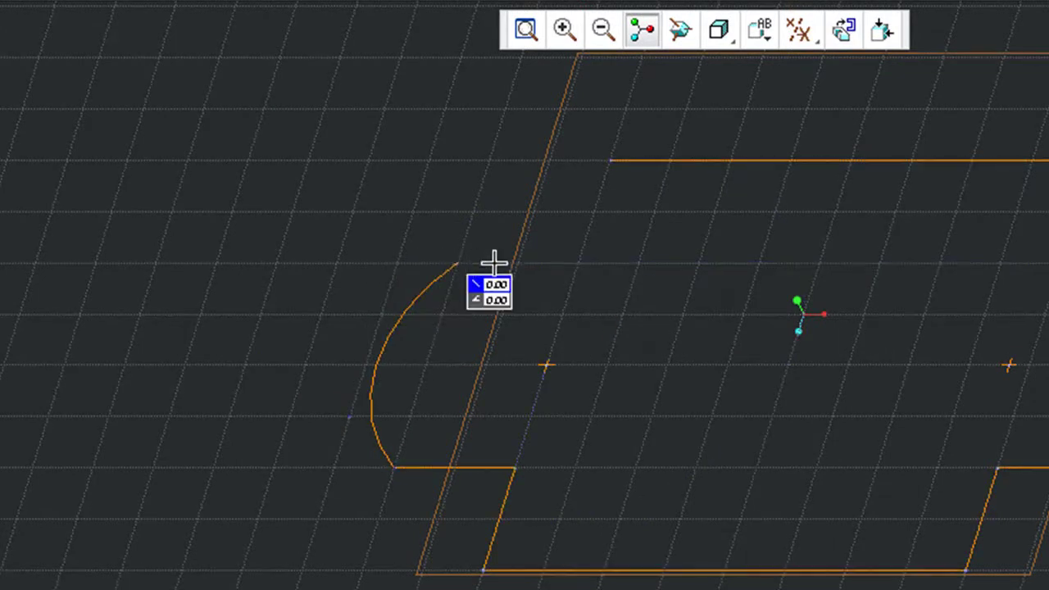
{"action": "left_click", "coordinate": [582, 262]}
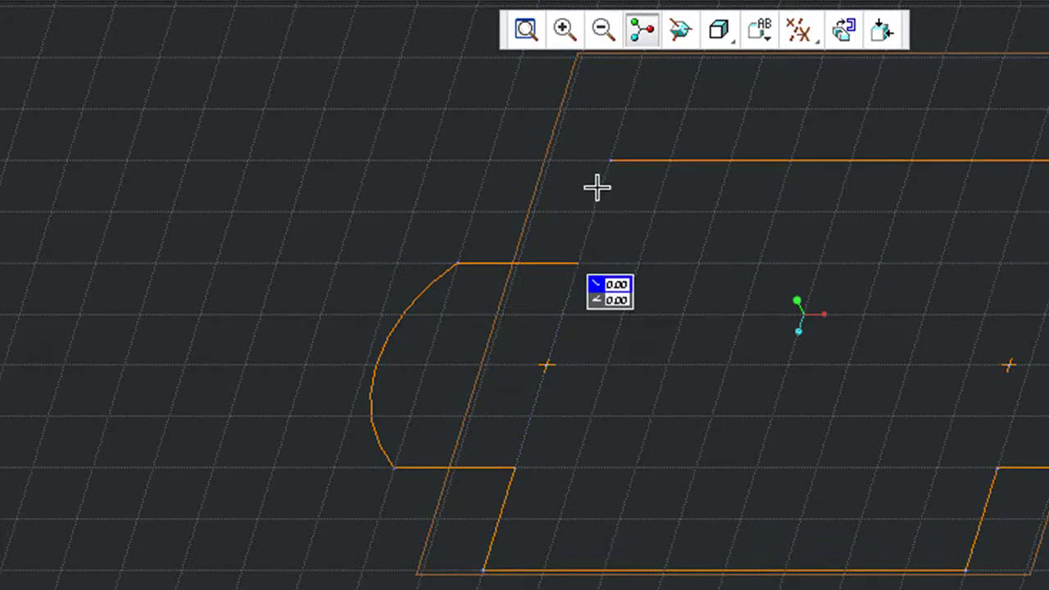
{"action": "left_click", "coordinate": [612, 162]}
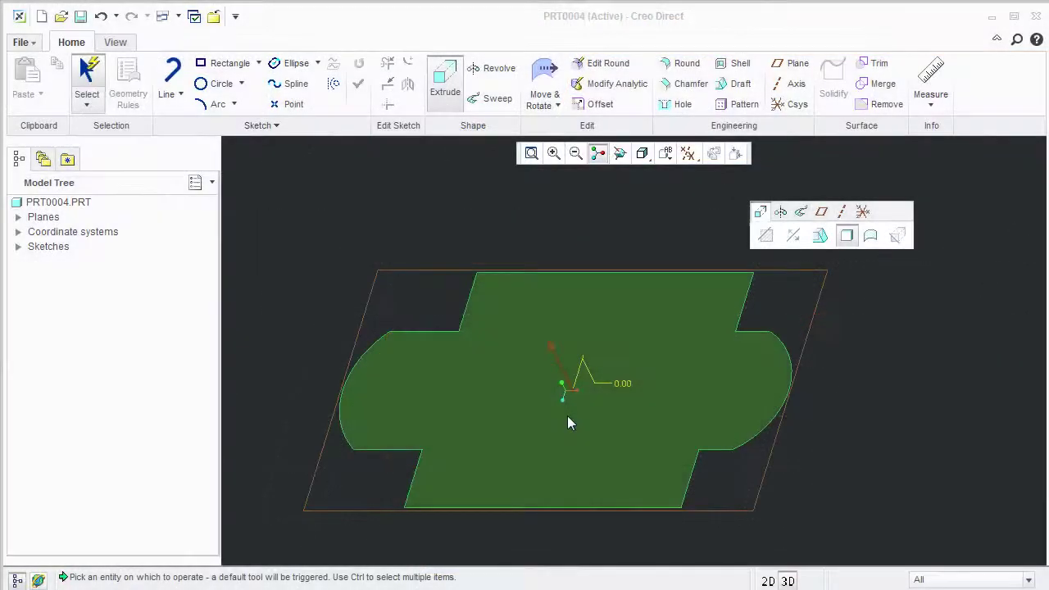
Step: Extrude the sketched profile into a solid plate with depth 80
{"action": "mouse_move", "coordinate": [551, 354]}
{"action": "left_mouse_down"}
{"action": "mouse_move", "coordinate": [552, 338]}
{"action": "mouse_move", "coordinate": [551, 353]}
{"action": "mouse_move", "coordinate": [528, 320]}
{"action": "left_mouse_up"}
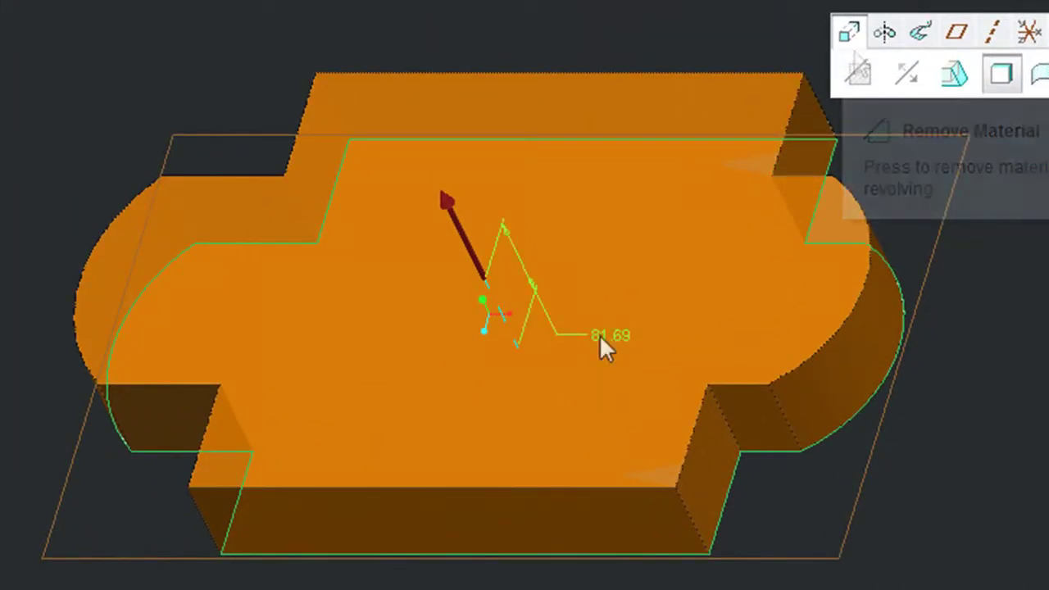
{"action": "double_click", "coordinate": [600, 336]}
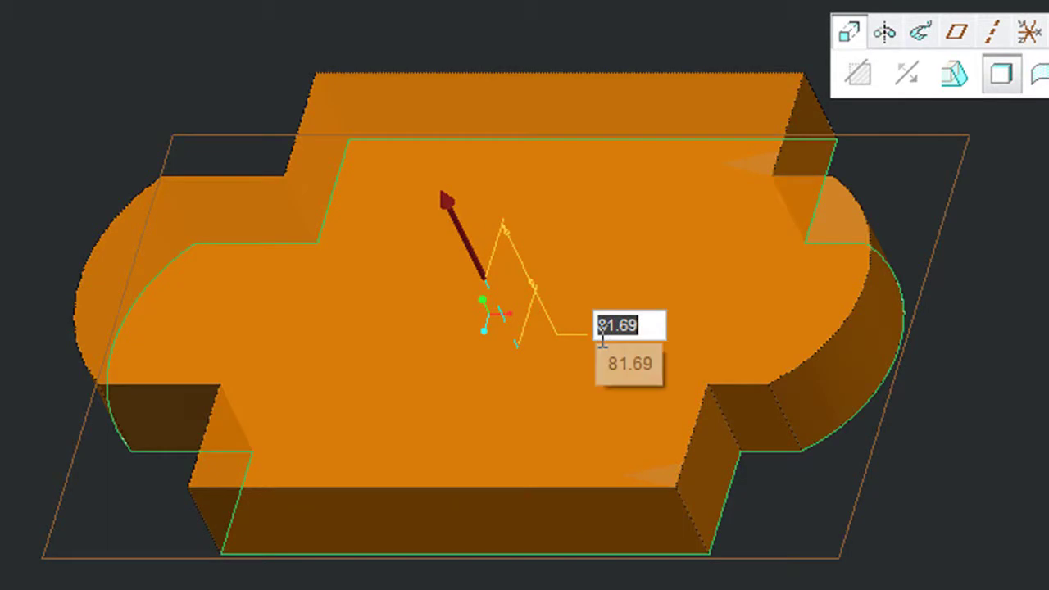
{"action": "type", "text": "80"}
{"action": "key", "text": "Return"}
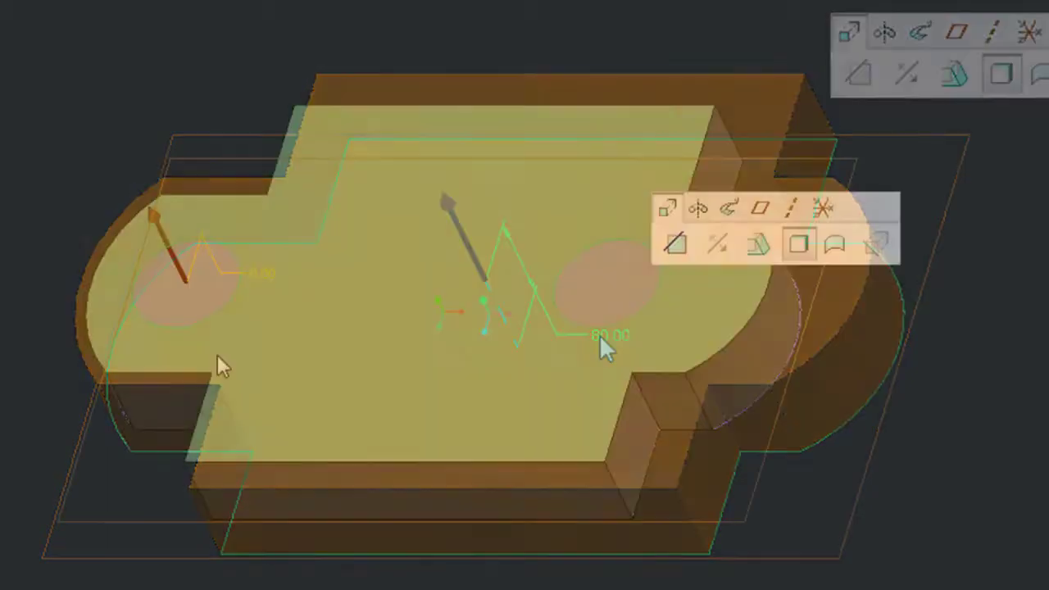
Step: Extrude the two circles on the plate's top into cylindrical bosses 80 high
{"action": "left_click_drag", "start_coordinate": [163, 273], "coordinate": [130, 163]}
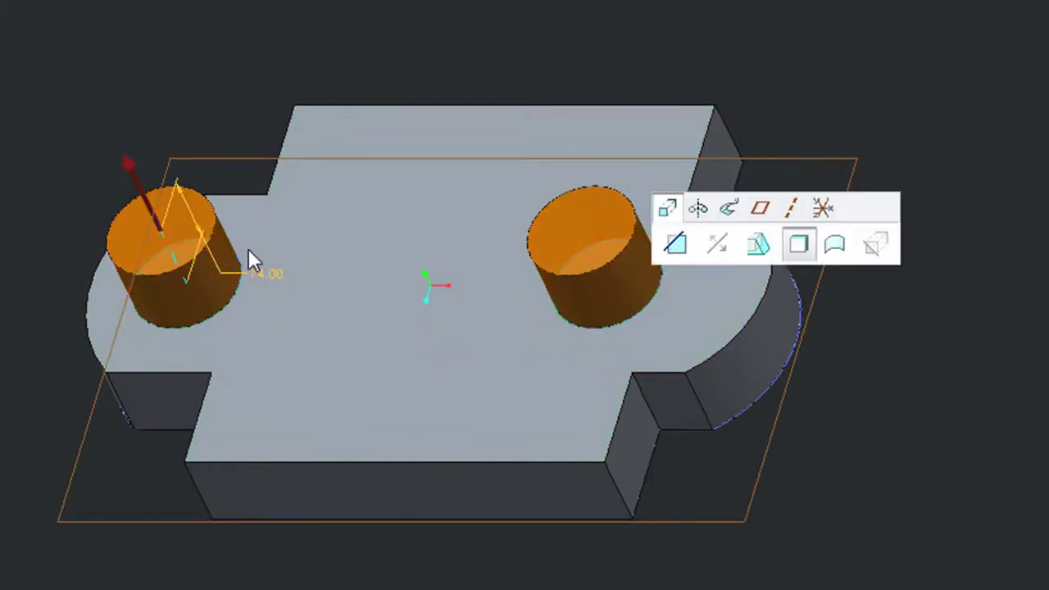
{"action": "double_click", "coordinate": [268, 277]}
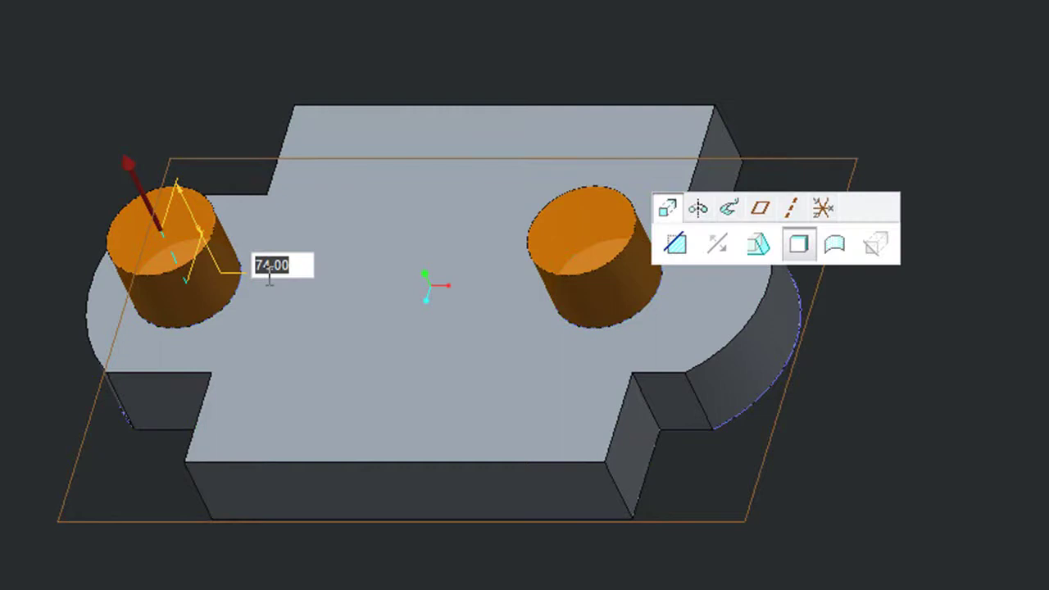
{"action": "type", "text": "80"}
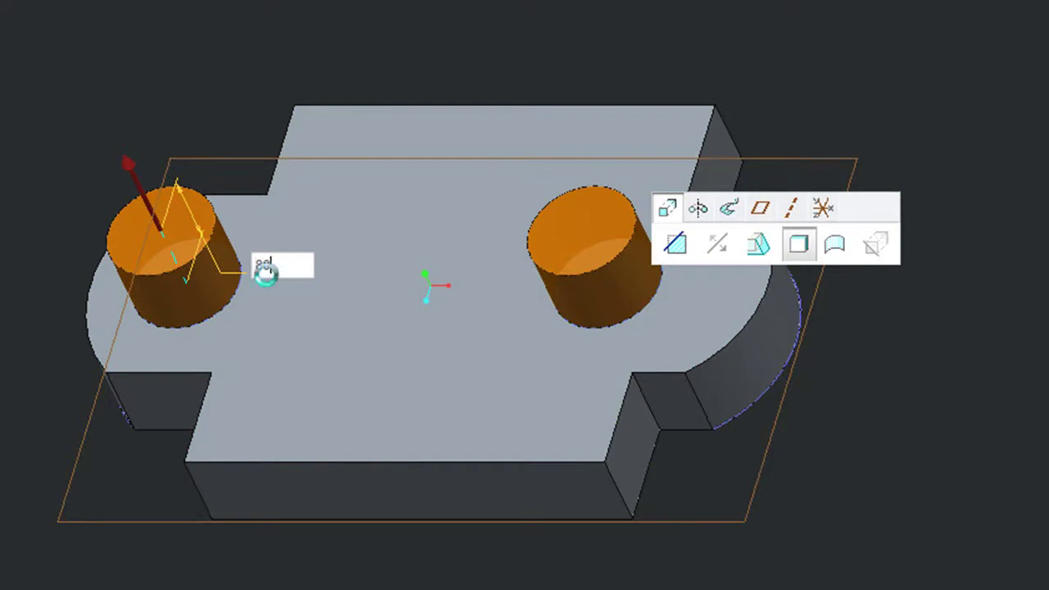
{"action": "key", "text": "Return"}
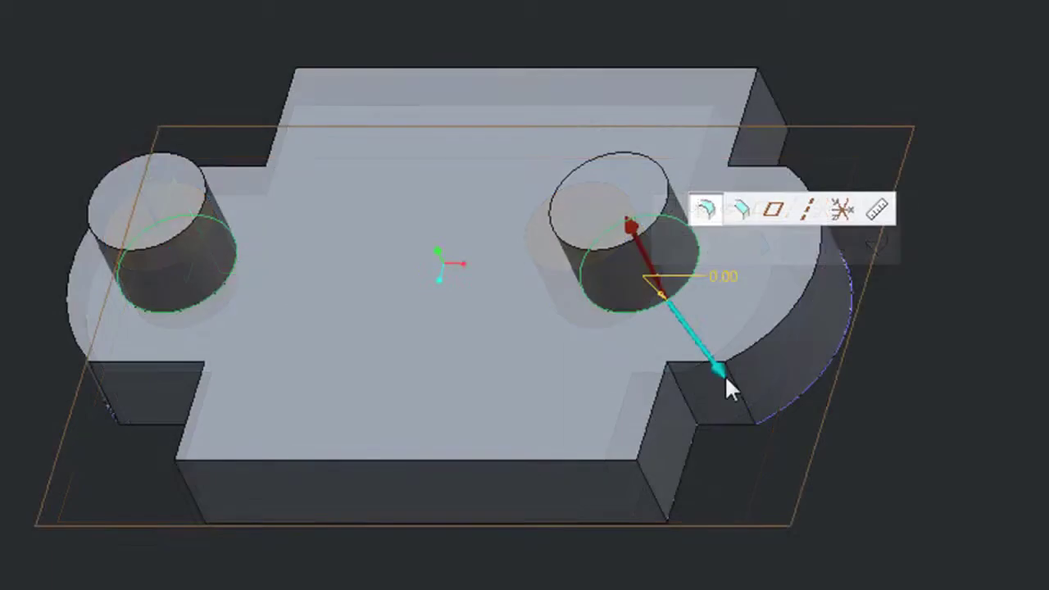
Step: Round the base edges of both bosses with a 15 radius
{"action": "left_click_drag", "start_coordinate": [724, 372], "coordinate": [742, 394]}
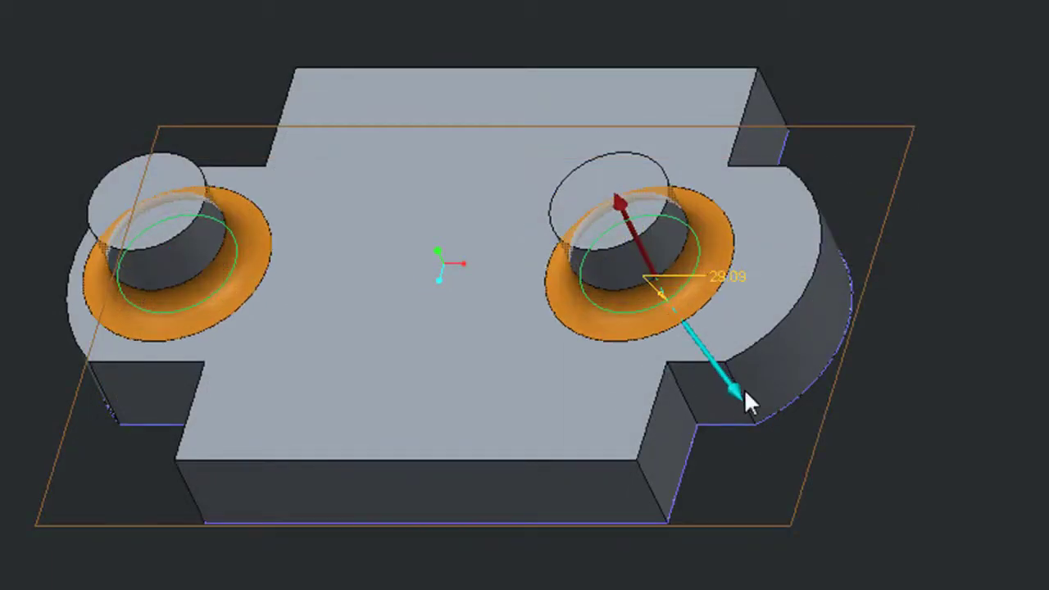
{"action": "left_click", "coordinate": [737, 276]}
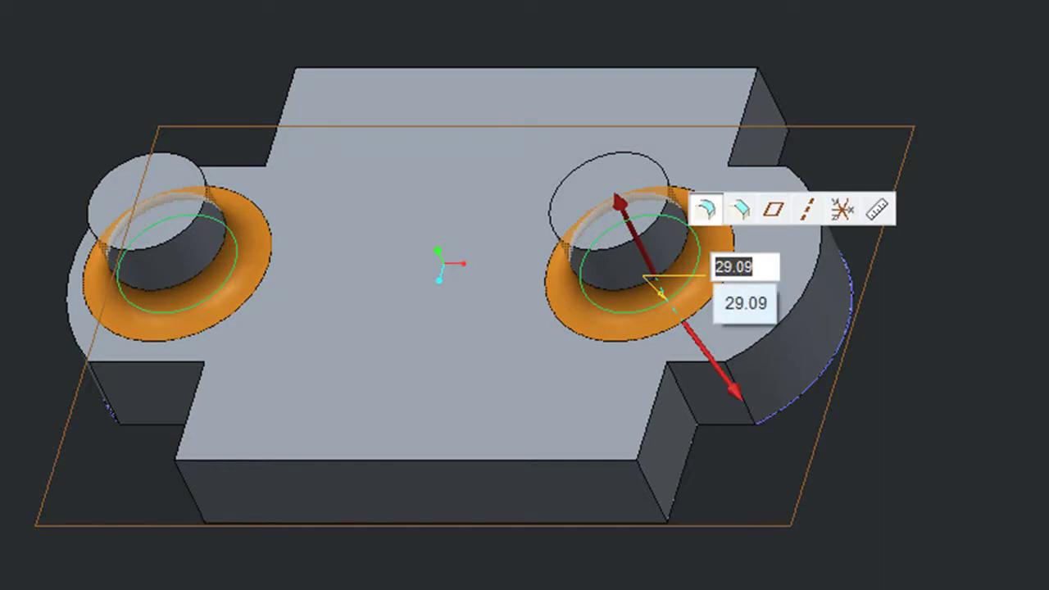
{"action": "type", "text": "15"}
{"action": "key", "text": "Return"}
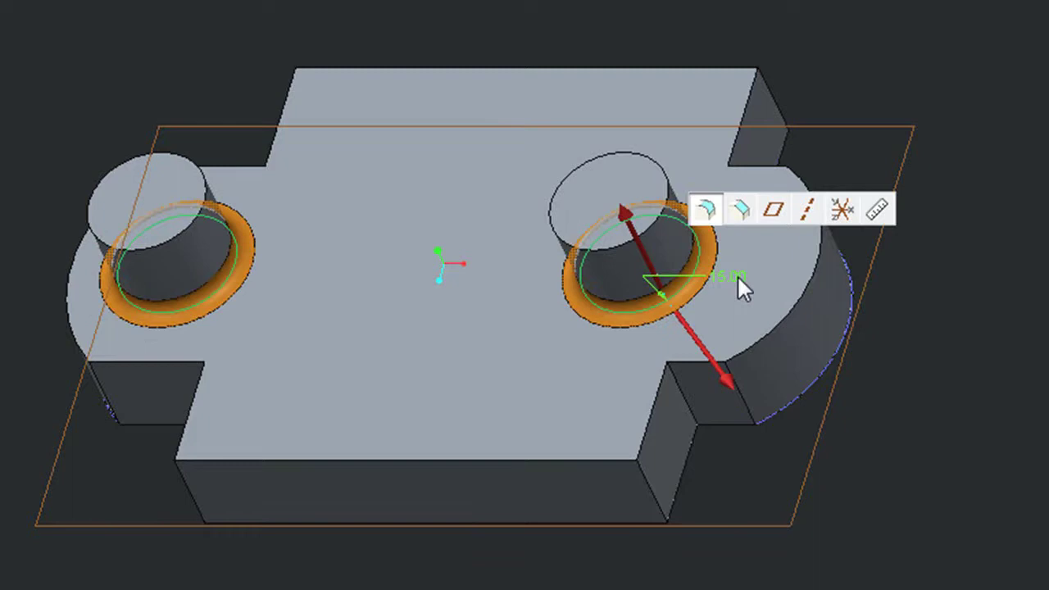
{"action": "middle_click", "coordinate": [965, 285]}
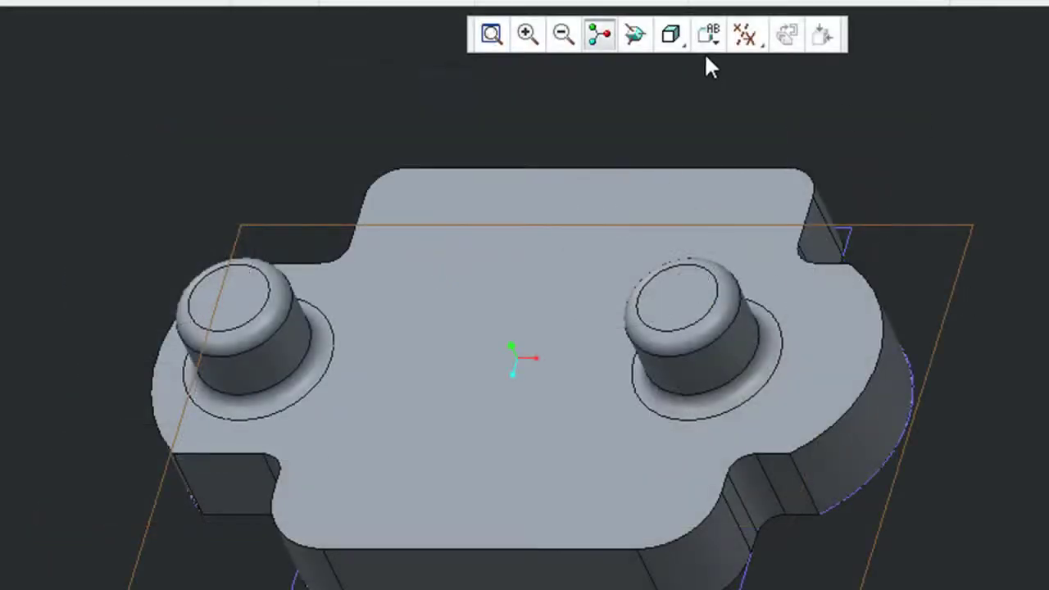
Step: Try Shading, Shading With Reflections and Wireframe display styles, ending on No Hidden
{"action": "left_click", "coordinate": [674, 44]}
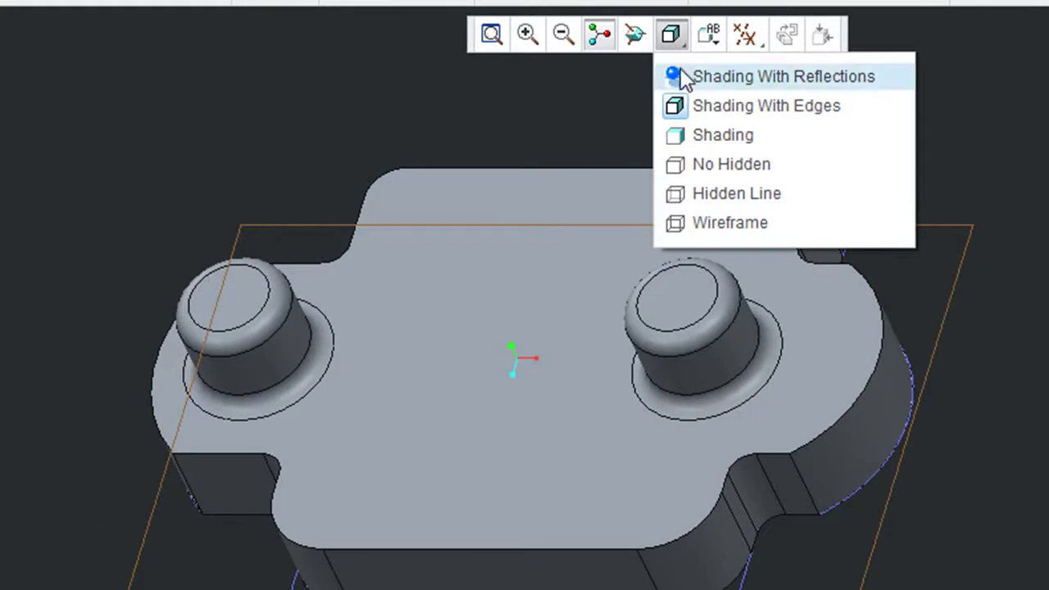
{"action": "left_click", "coordinate": [711, 139]}
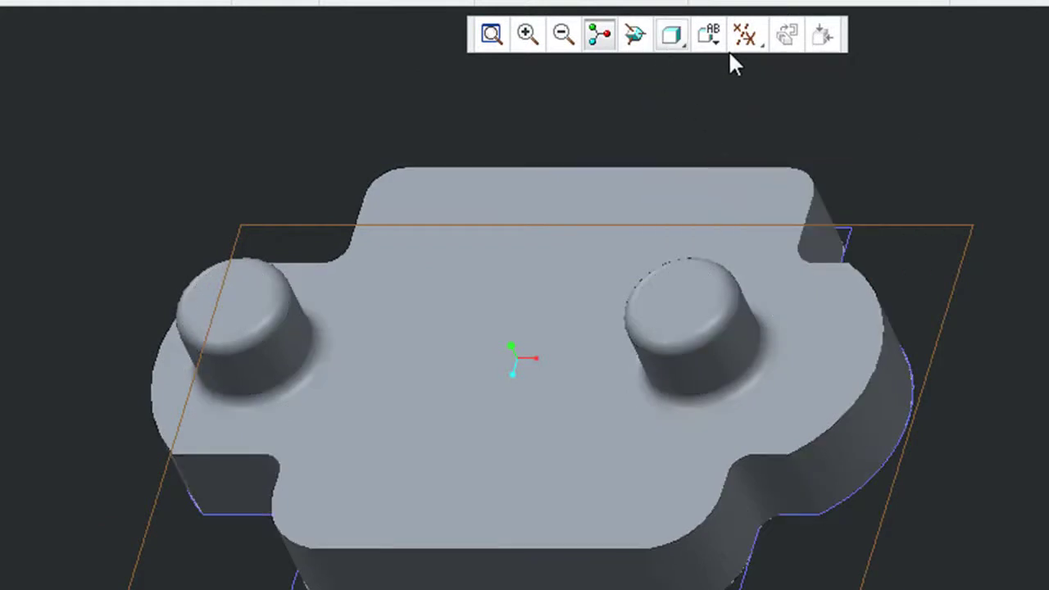
{"action": "left_click", "coordinate": [683, 45]}
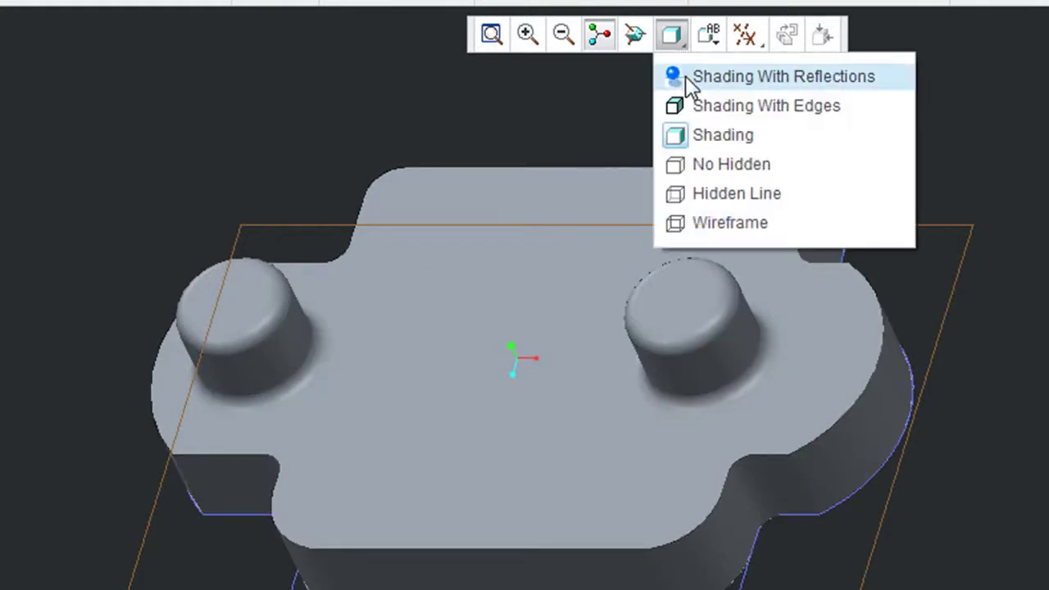
{"action": "left_click", "coordinate": [686, 75]}
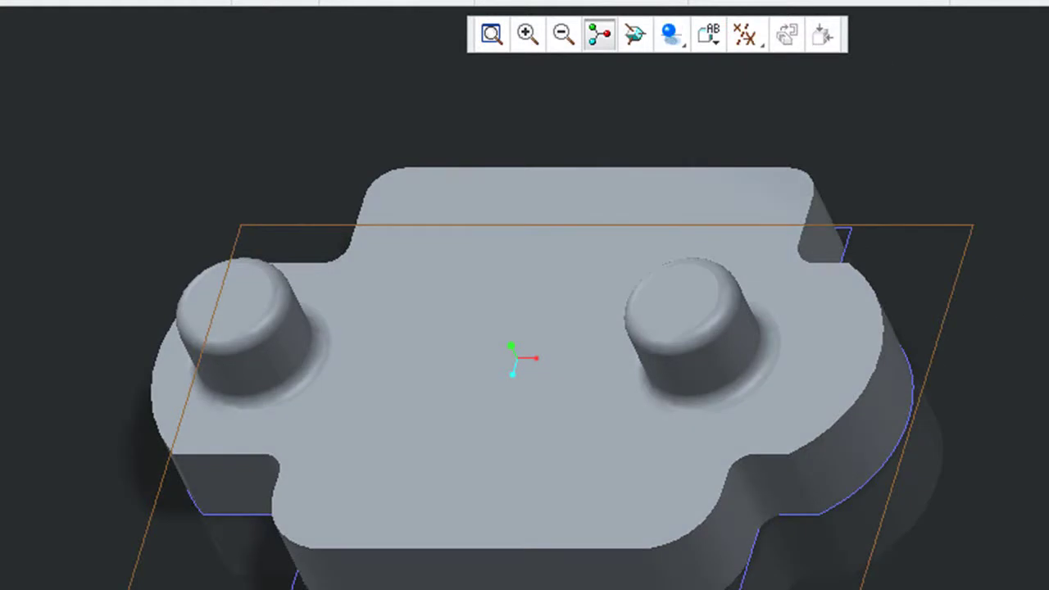
{"action": "left_click", "coordinate": [668, 45]}
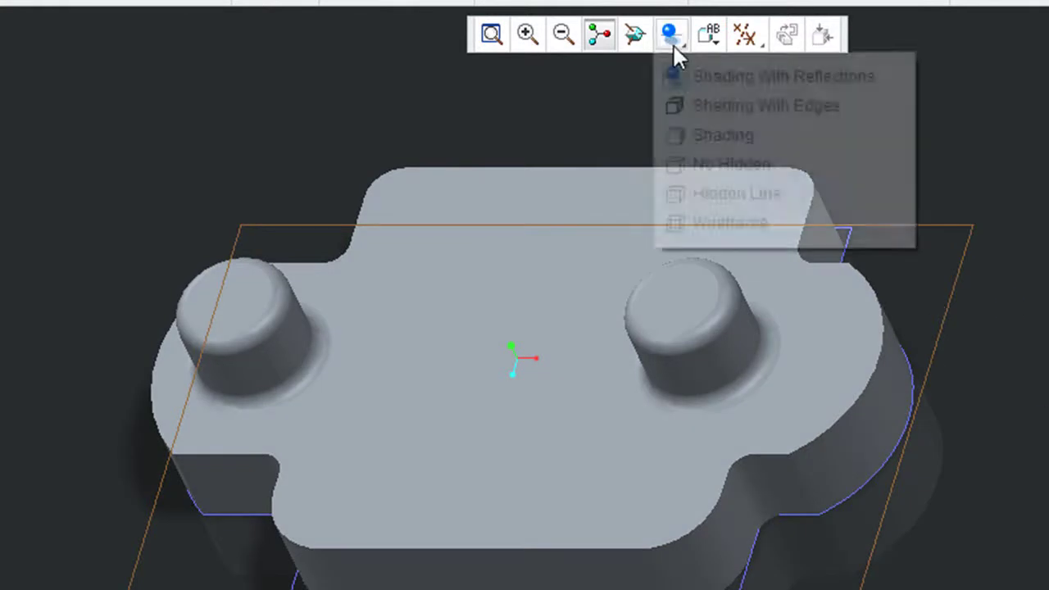
{"action": "left_click", "coordinate": [714, 223]}
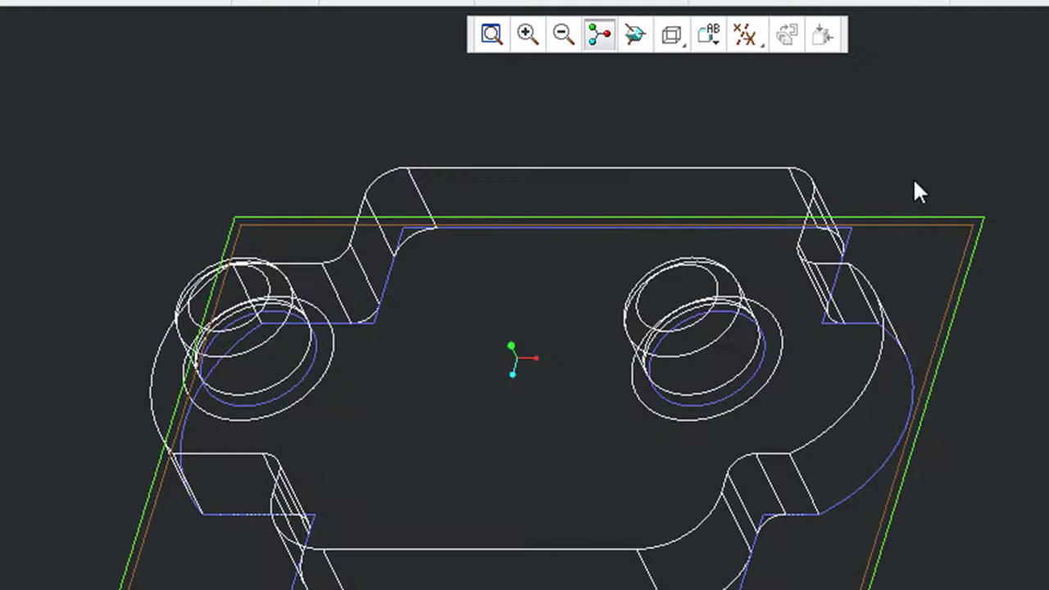
{"action": "left_click", "coordinate": [679, 47]}
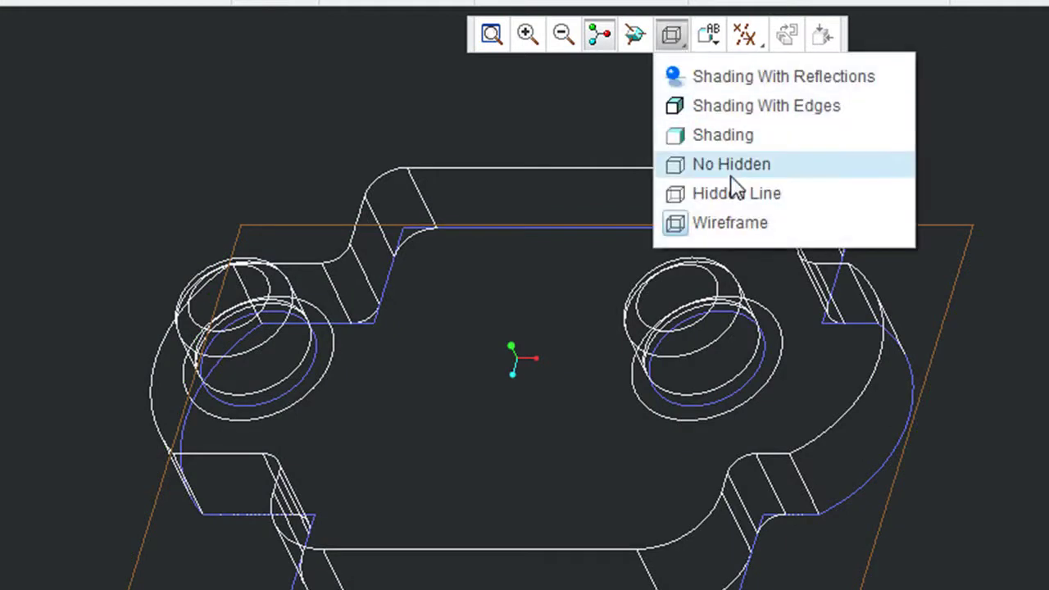
{"action": "left_click", "coordinate": [680, 166]}
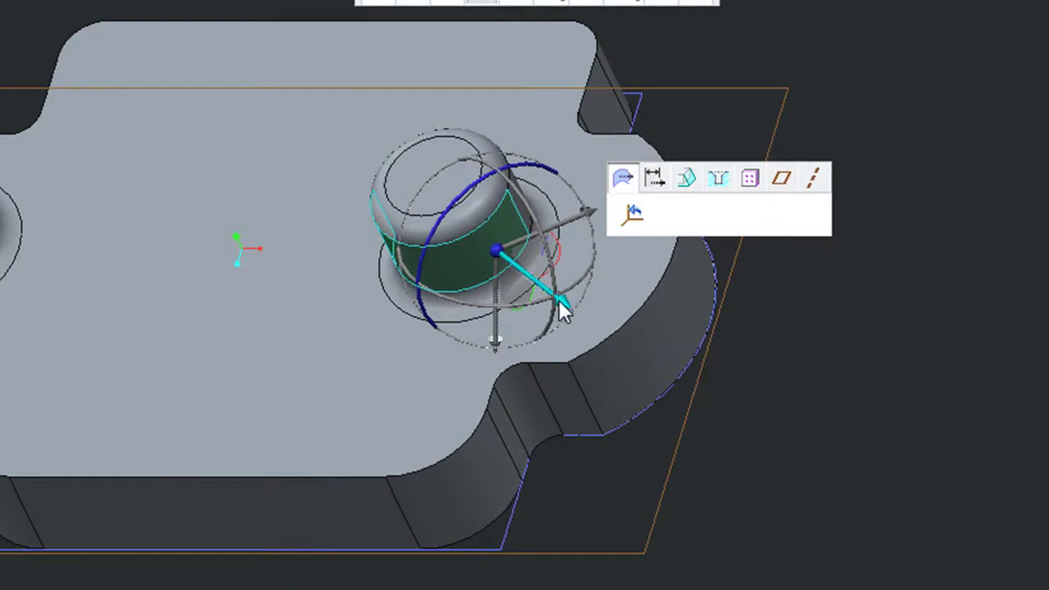
Step: Shift a filleted boss along the CoPilot arrow by about 6.72 on the top face
{"action": "left_click_drag", "start_coordinate": [562, 304], "coordinate": [482, 318]}
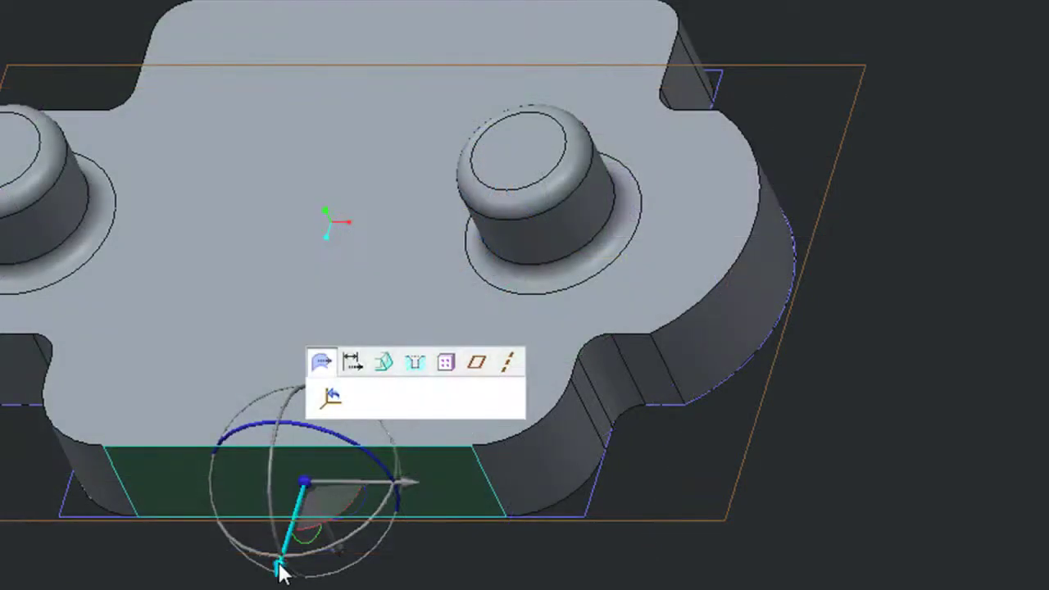
{"action": "left_click_drag", "start_coordinate": [278, 567], "coordinate": [296, 549]}
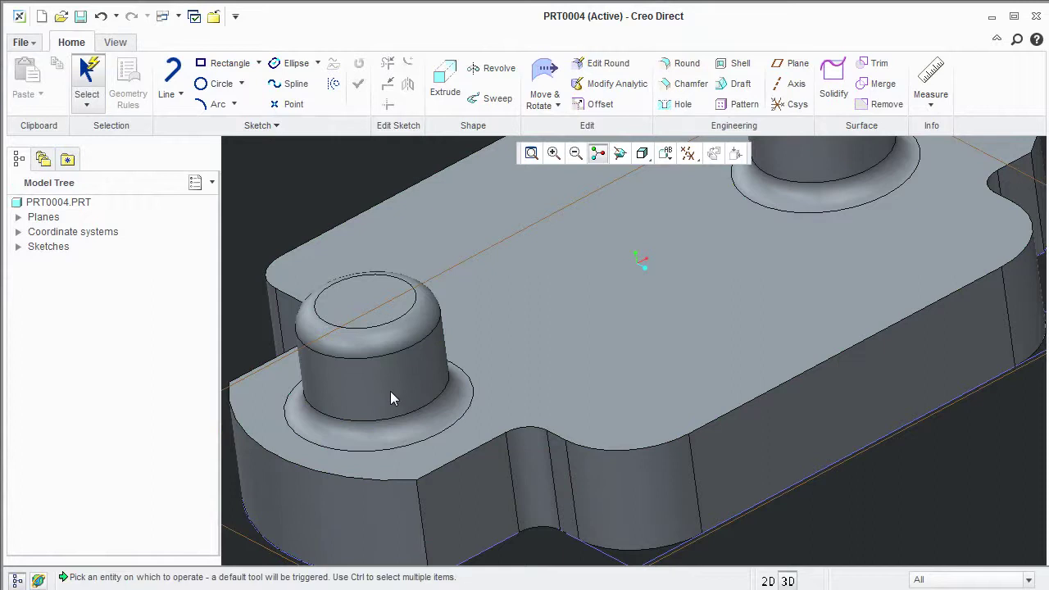
Step: Select the front boss and set its movement origin on the plate's front edge
{"action": "left_click", "coordinate": [391, 393]}
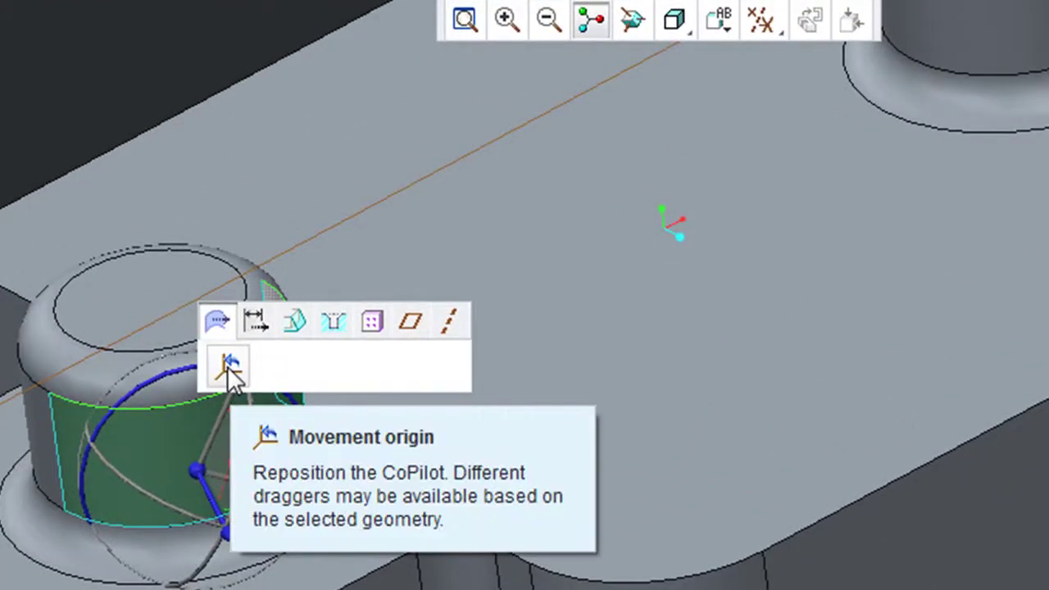
{"action": "left_click", "coordinate": [229, 367]}
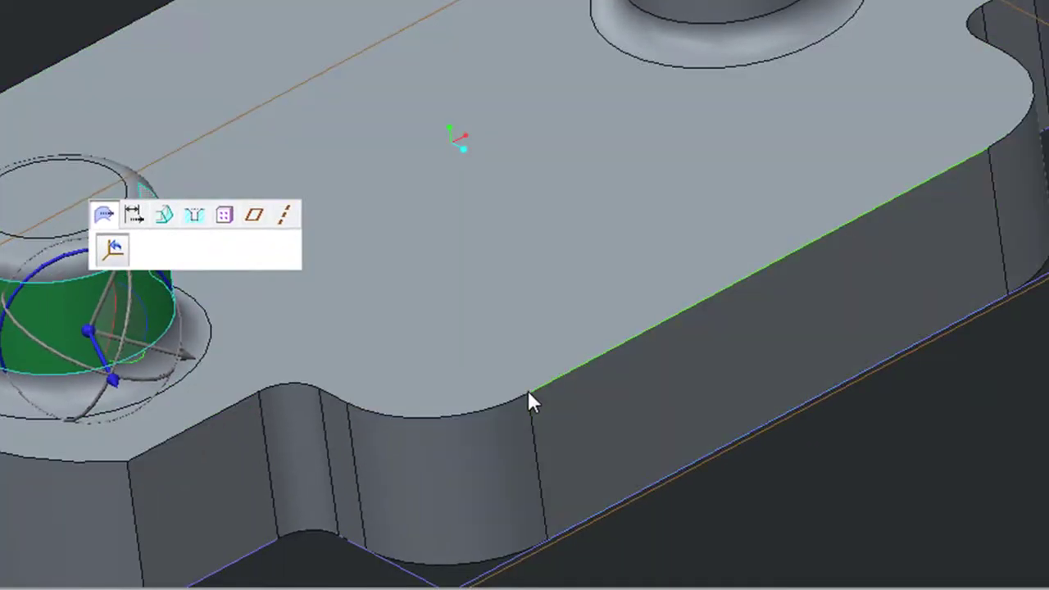
{"action": "left_click", "coordinate": [529, 392]}
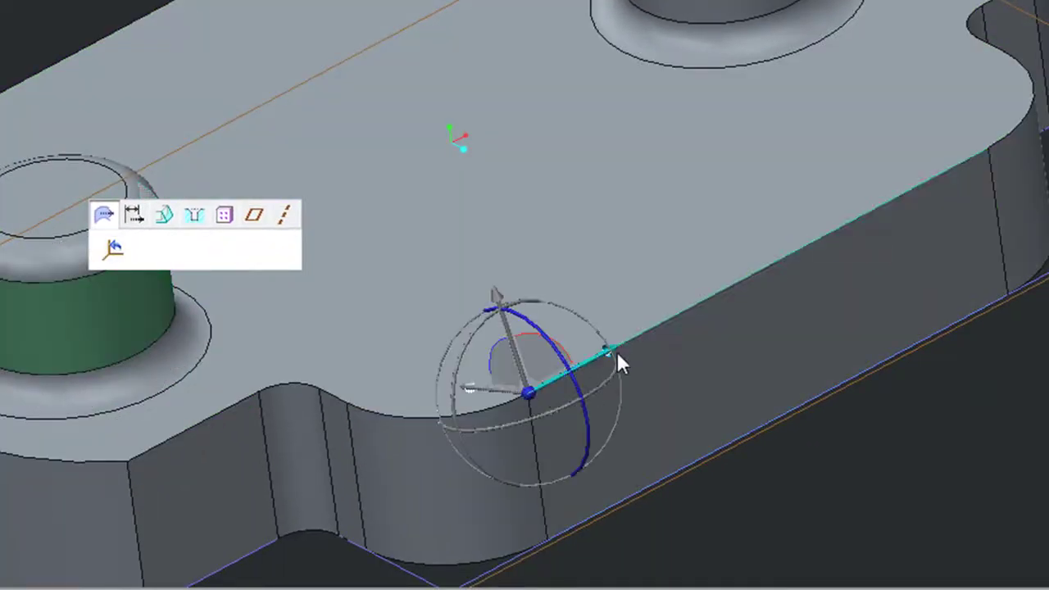
Step: Slide the front boss along the edge to a distance of 120 and finish the move
{"action": "left_click_drag", "start_coordinate": [615, 350], "coordinate": [883, 155]}
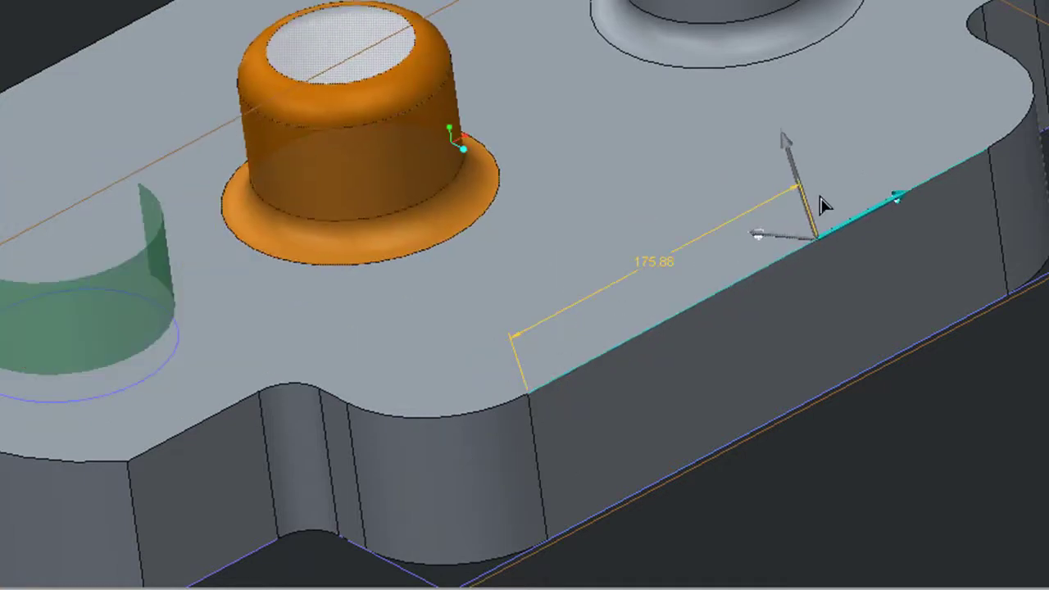
{"action": "left_click_drag", "start_coordinate": [730, 273], "coordinate": [833, 206]}
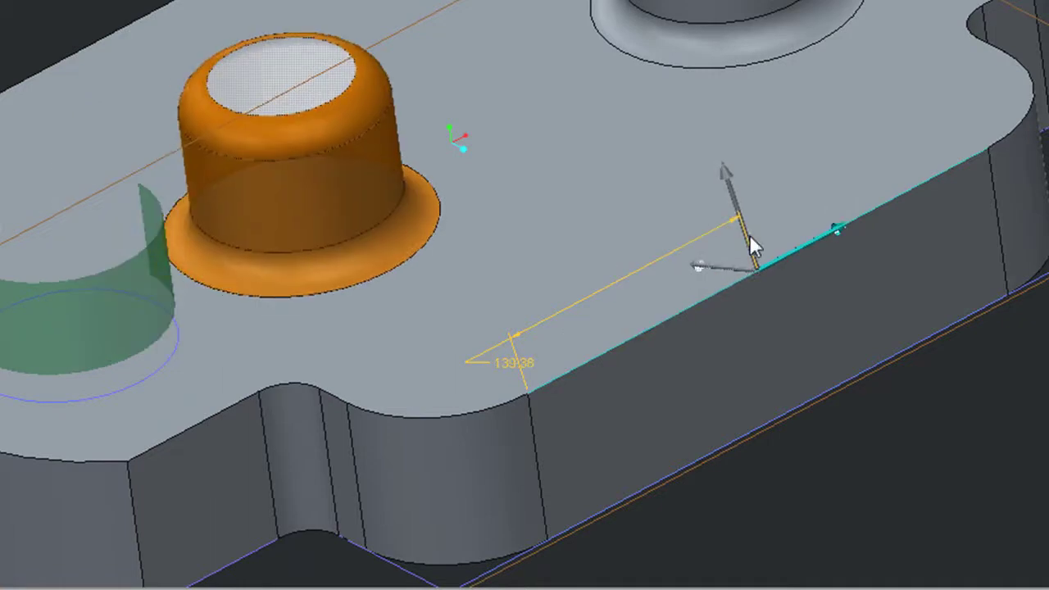
{"action": "double_click", "coordinate": [513, 365]}
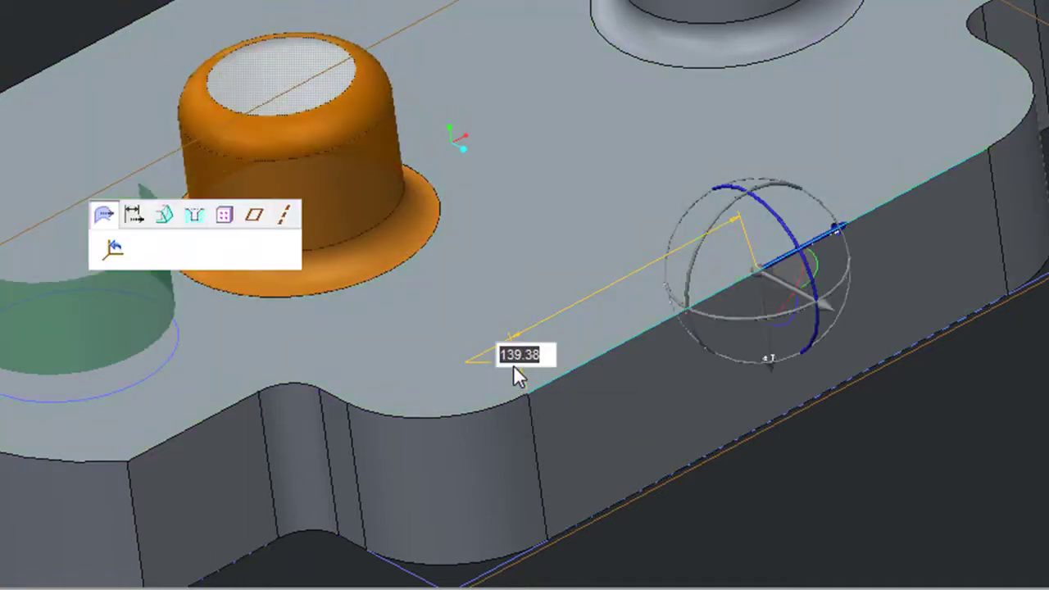
{"action": "type", "text": "120"}
{"action": "key", "text": "Return"}
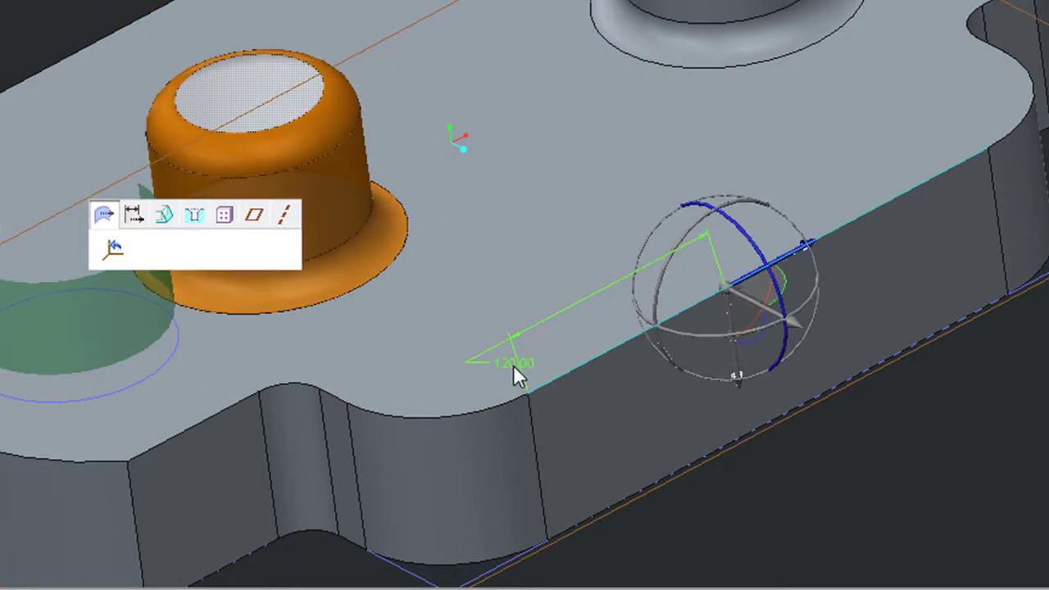
{"action": "middle_click", "coordinate": [783, 508]}
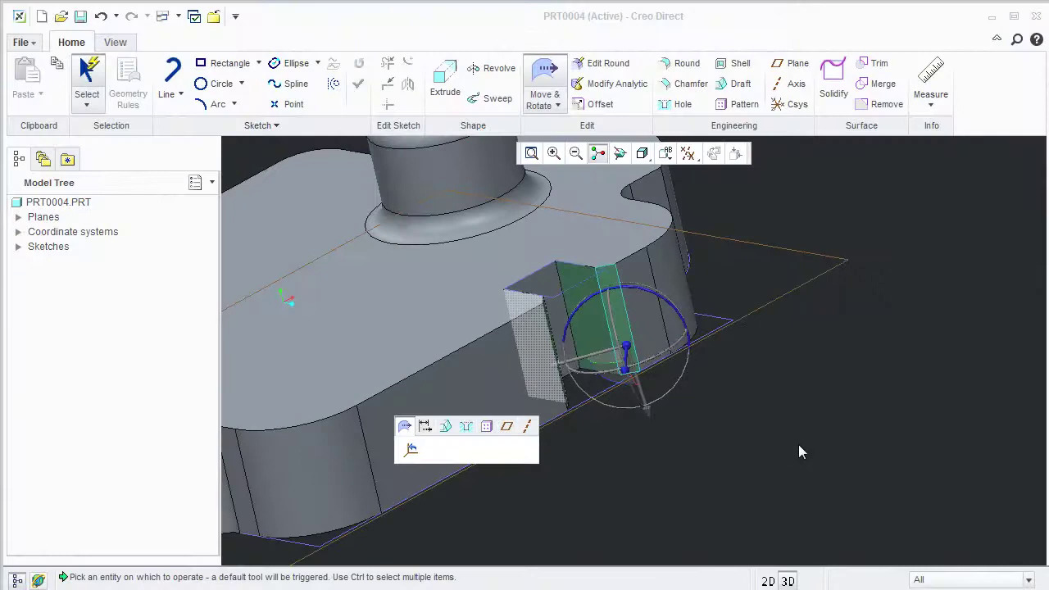
Step: Select the side notch's faces and set up a dimensioned move along the plate edge
{"action": "middle_click_drag", "start_coordinate": [799, 447], "coordinate": [851, 442]}
{"action": "left_click", "coordinate": [316, 403]}
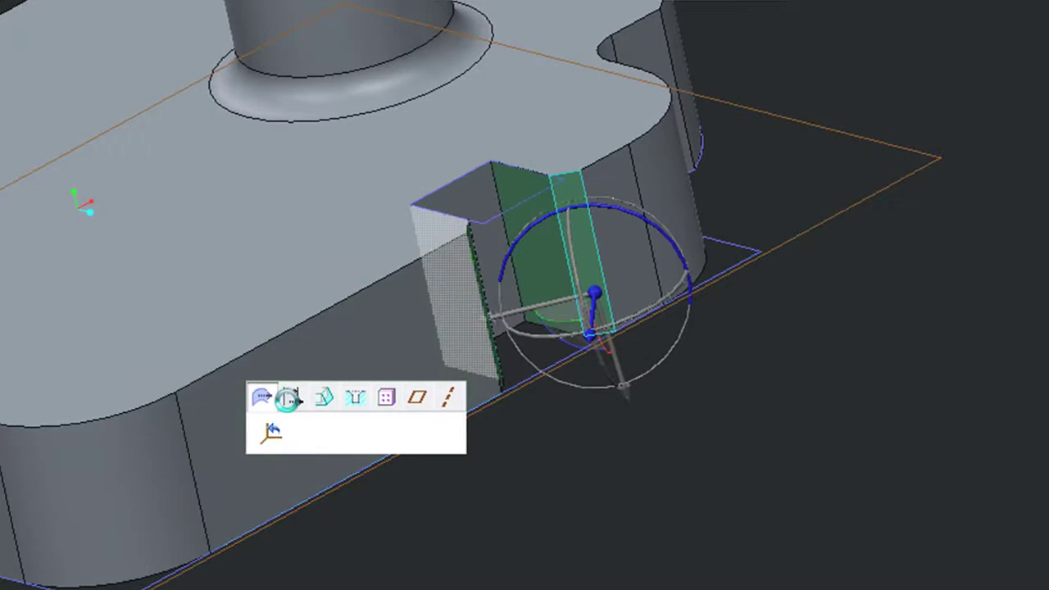
{"action": "left_click", "coordinate": [552, 298]}
{"action": "scroll", "coordinate": [809, 391], "scroll_direction": "down", "scroll_amount": 3}
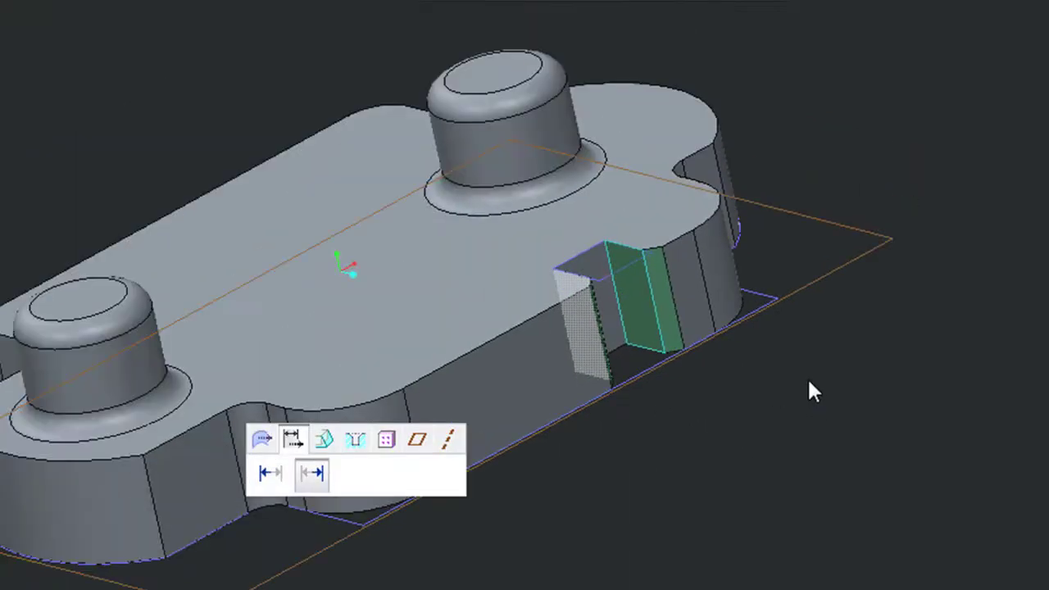
{"action": "left_click", "coordinate": [286, 429]}
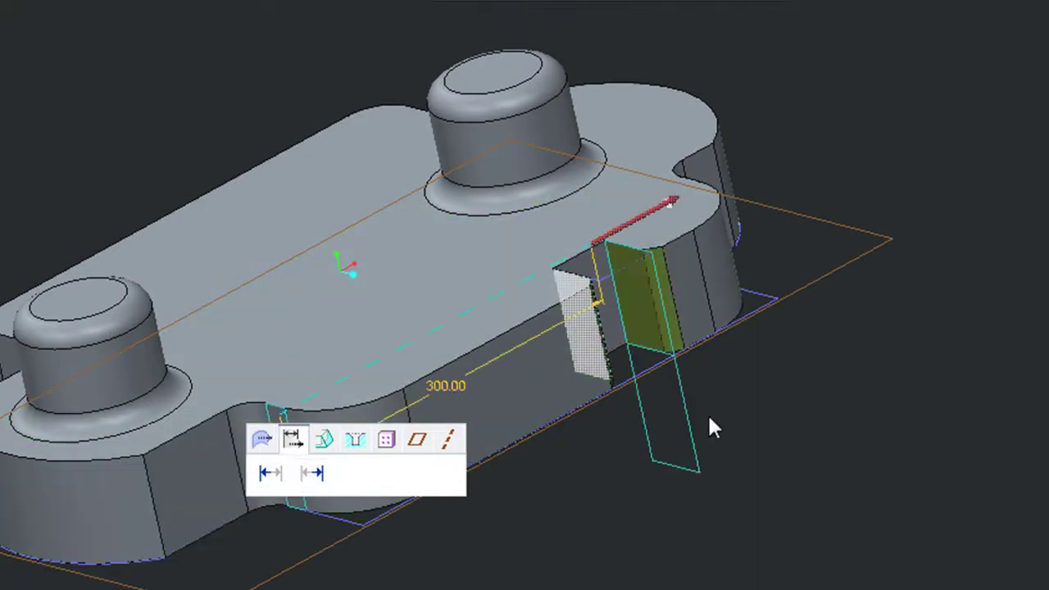
{"action": "scroll", "coordinate": [887, 315], "scroll_direction": "up", "scroll_amount": 2}
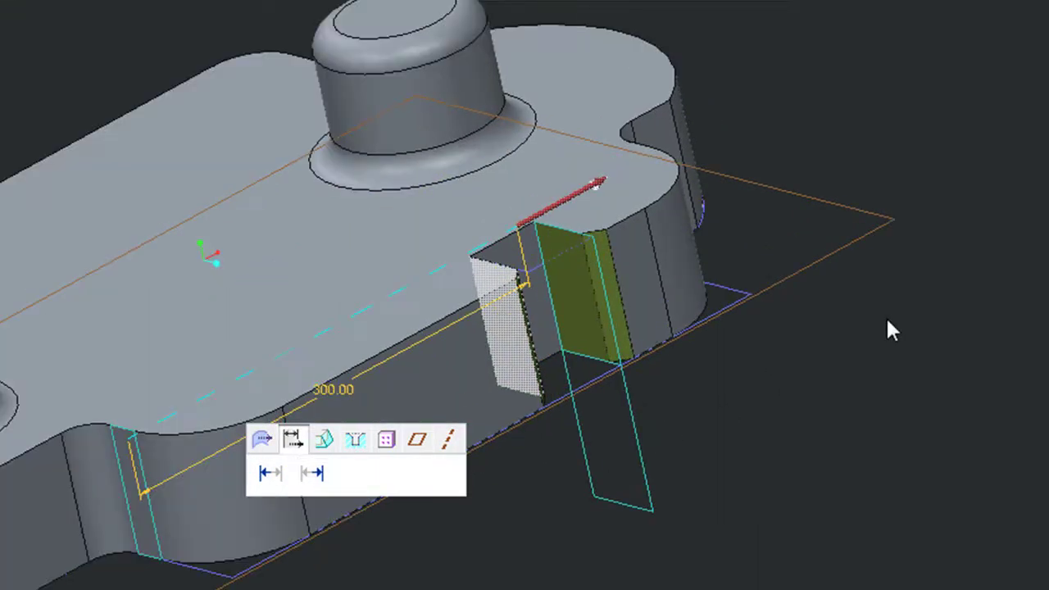
{"action": "scroll", "coordinate": [886, 315], "scroll_direction": "up", "scroll_amount": 2}
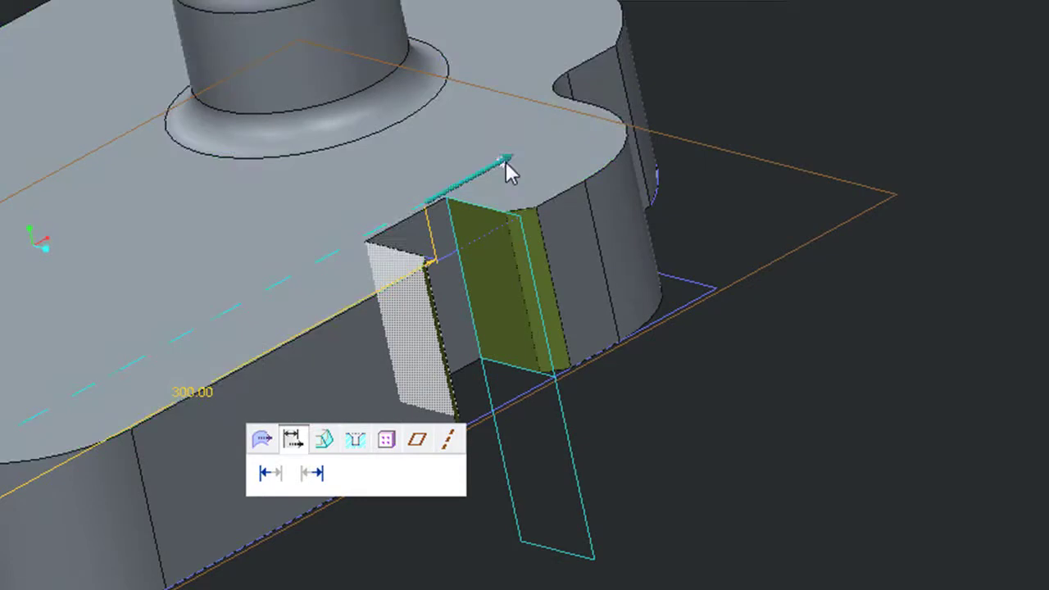
Step: Slide the notch along the edge and set its distance to 240
{"action": "left_click_drag", "start_coordinate": [509, 172], "coordinate": [426, 235]}
{"action": "right_click", "coordinate": [187, 437]}
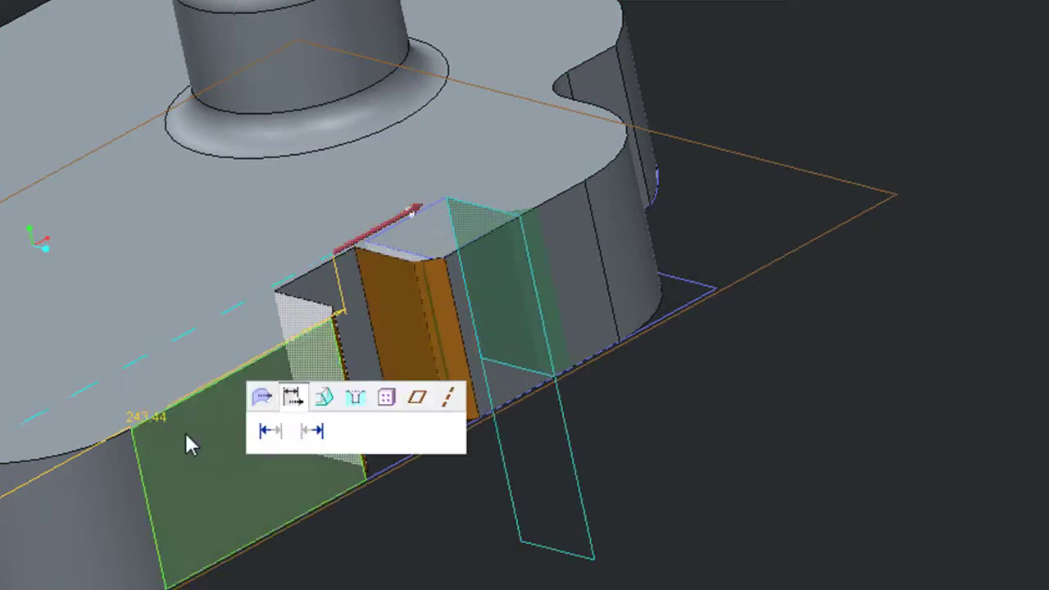
{"action": "double_click", "coordinate": [148, 418]}
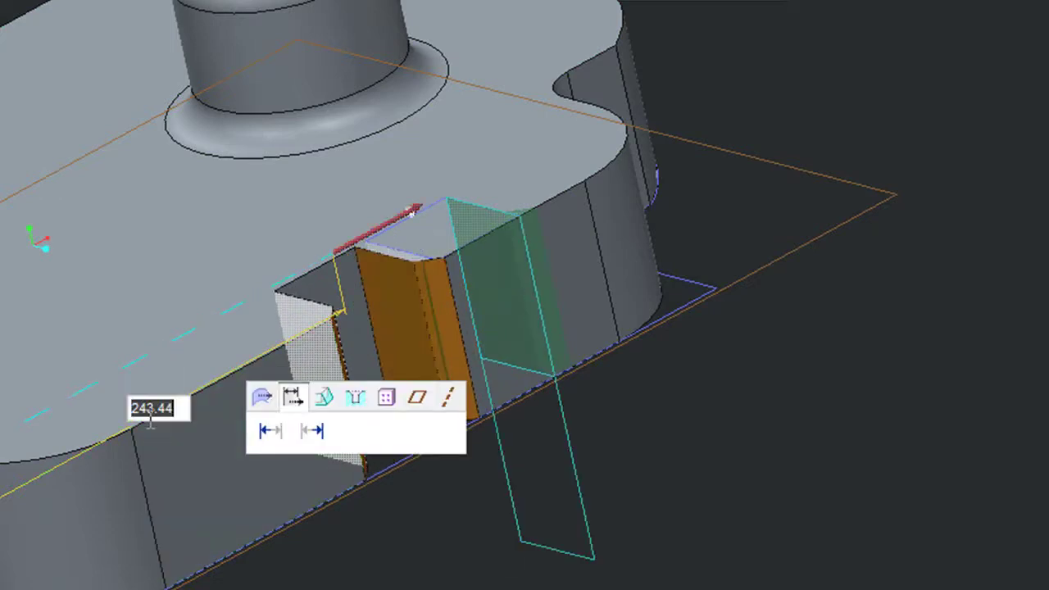
{"action": "type", "text": "2"}
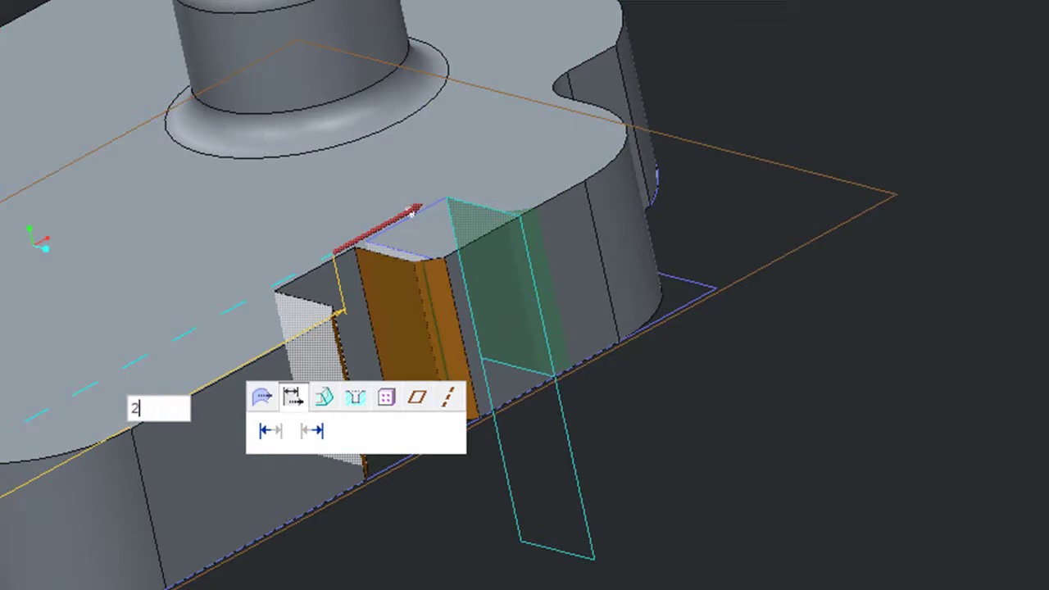
{"action": "type", "text": "40"}
{"action": "key", "text": "Return"}
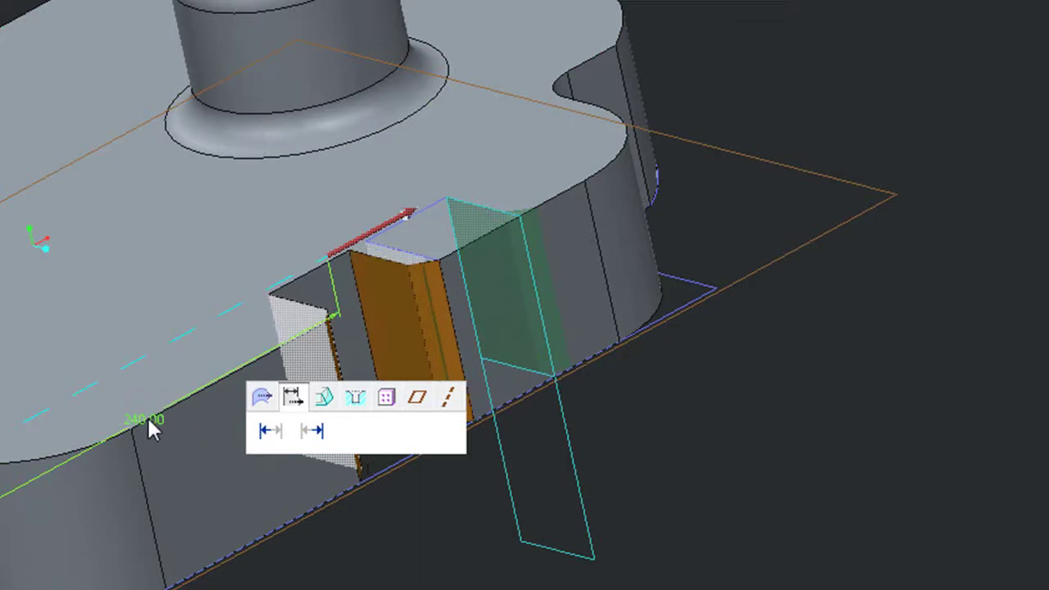
Step: Complete the notch cut, then tilt the plate's side face to 36.00 degrees
{"action": "middle_click", "coordinate": [855, 434]}
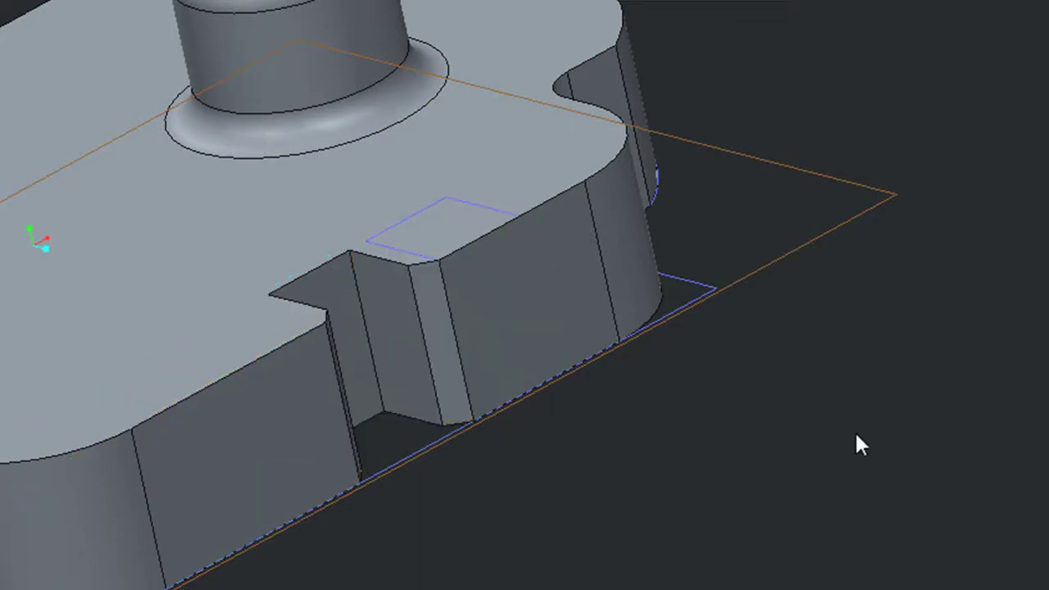
{"action": "left_click", "coordinate": [476, 141]}
{"action": "scroll", "coordinate": [475, 140], "scroll_direction": "down", "scroll_amount": 5}
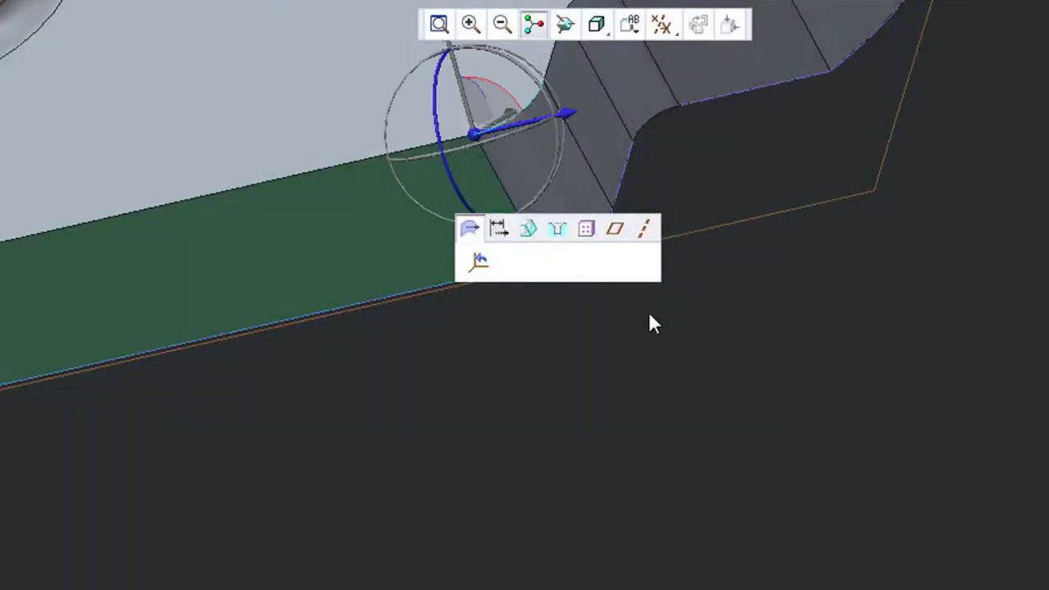
{"action": "left_click_drag", "start_coordinate": [437, 76], "coordinate": [448, 30]}
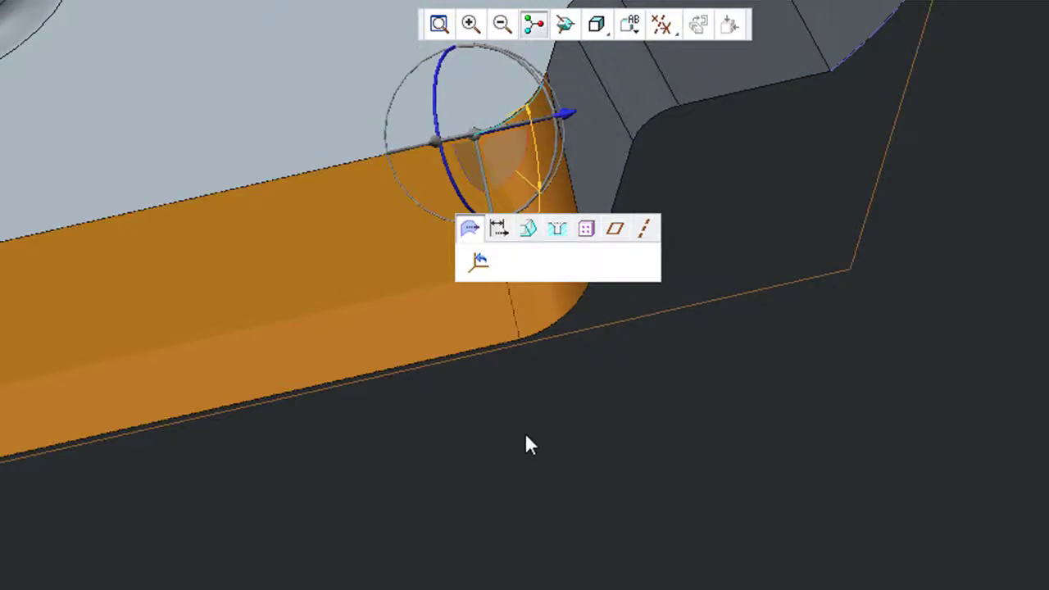
{"action": "scroll", "coordinate": [526, 438], "scroll_direction": "down", "scroll_amount": 4}
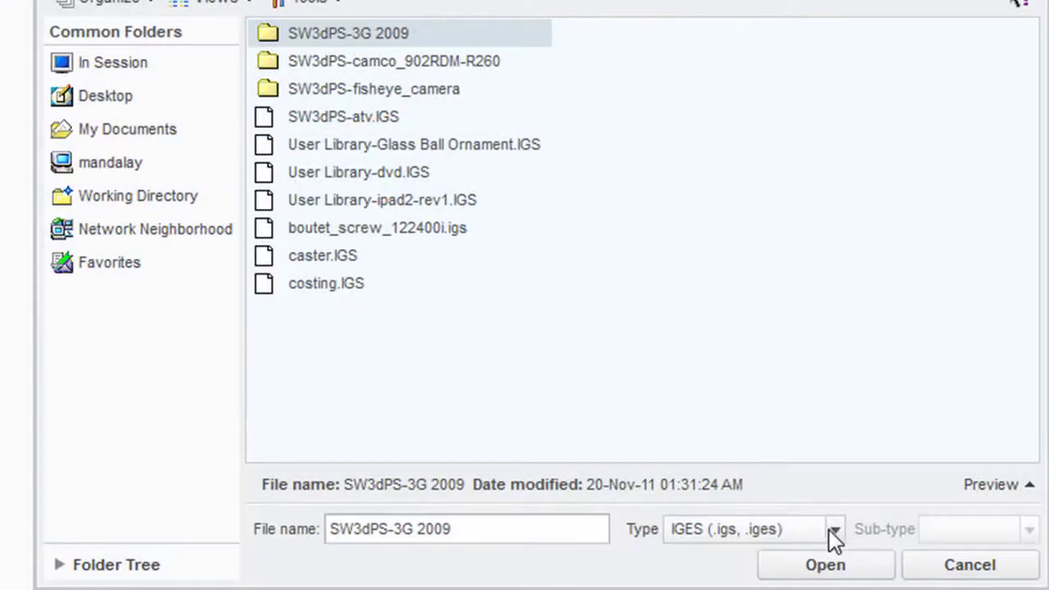
Step: Import caster.IGS as assembly ASM0001 showing the seven-part caster
{"action": "left_click", "coordinate": [835, 530]}
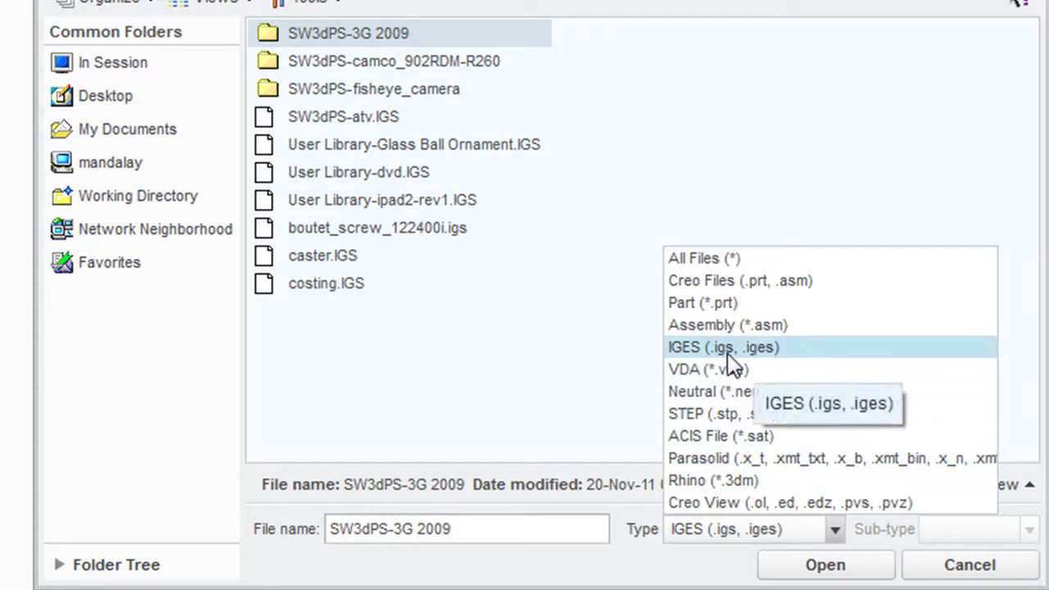
{"action": "left_click", "coordinate": [313, 261]}
{"action": "left_click", "coordinate": [294, 256]}
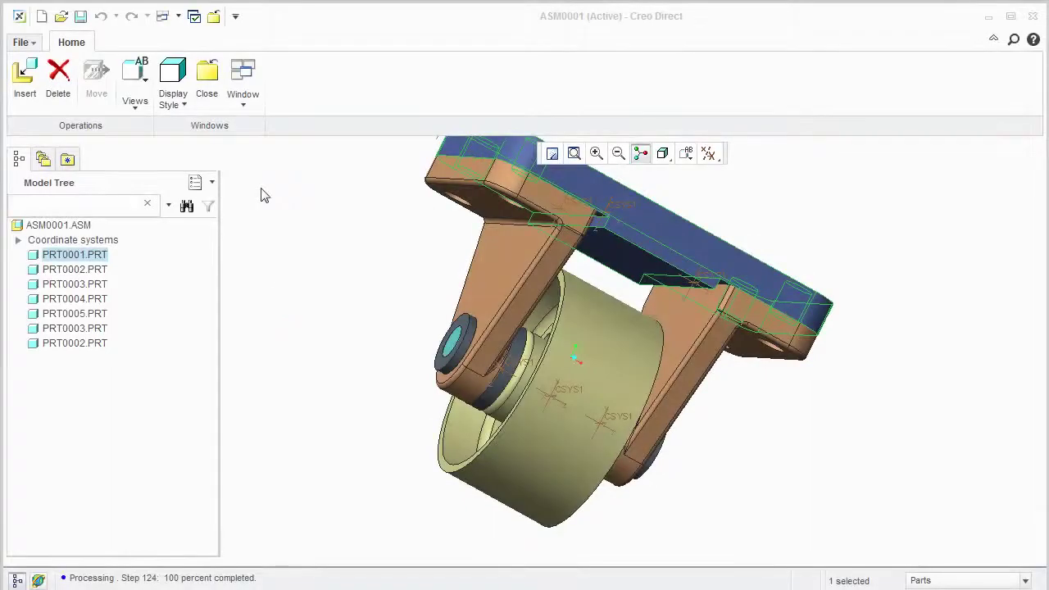
Step: Open base plate PRT0001 on its own and change its 5.60 dimension to 8.00
{"action": "right_click", "coordinate": [74, 260]}
{"action": "left_click", "coordinate": [107, 309]}
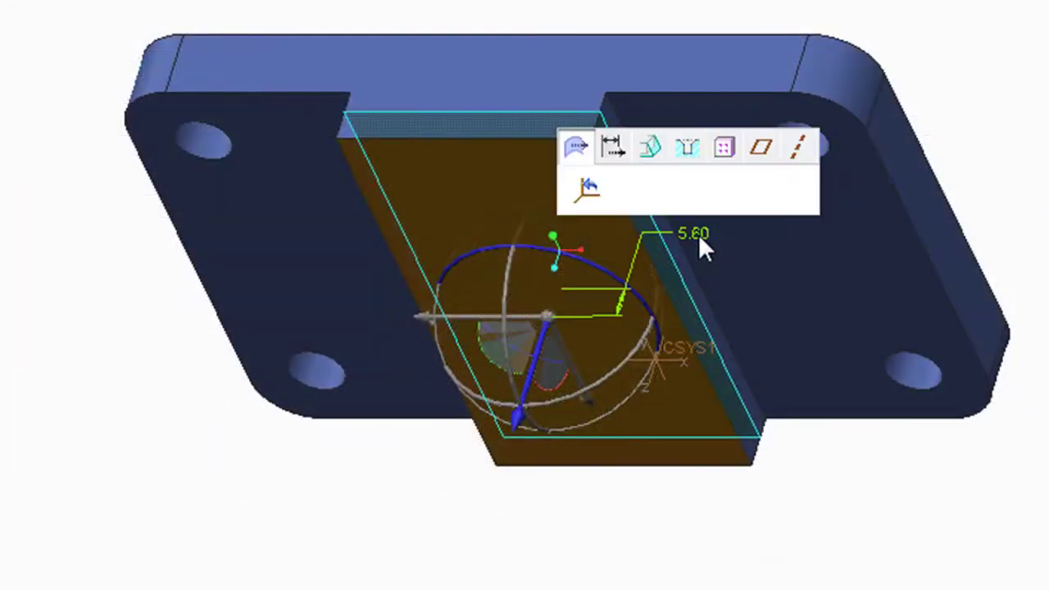
{"action": "double_click", "coordinate": [697, 234]}
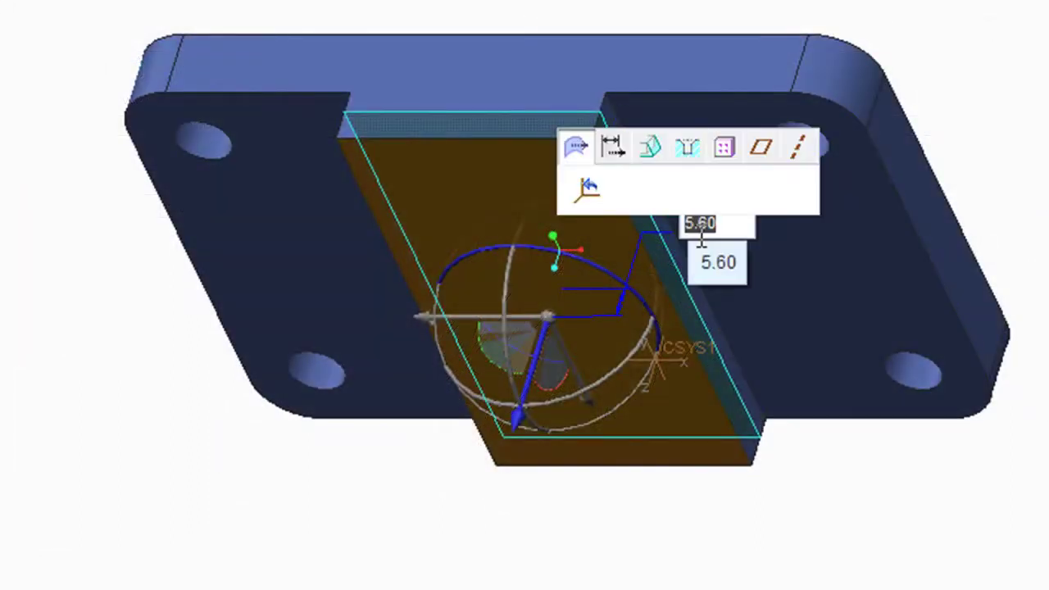
{"action": "type", "text": "8"}
{"action": "key", "text": "Return"}
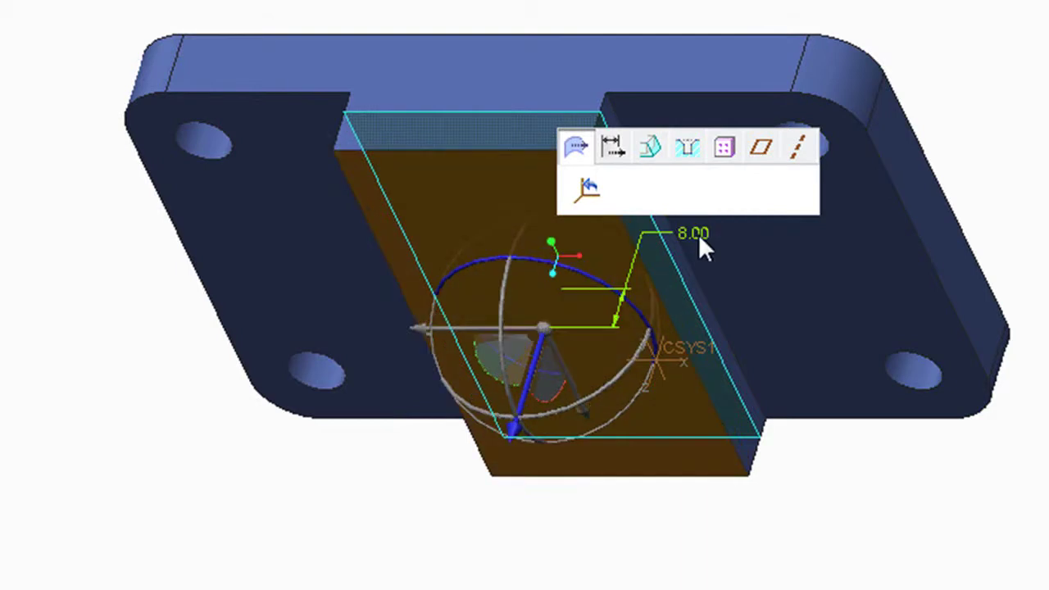
{"action": "middle_click", "coordinate": [700, 239]}
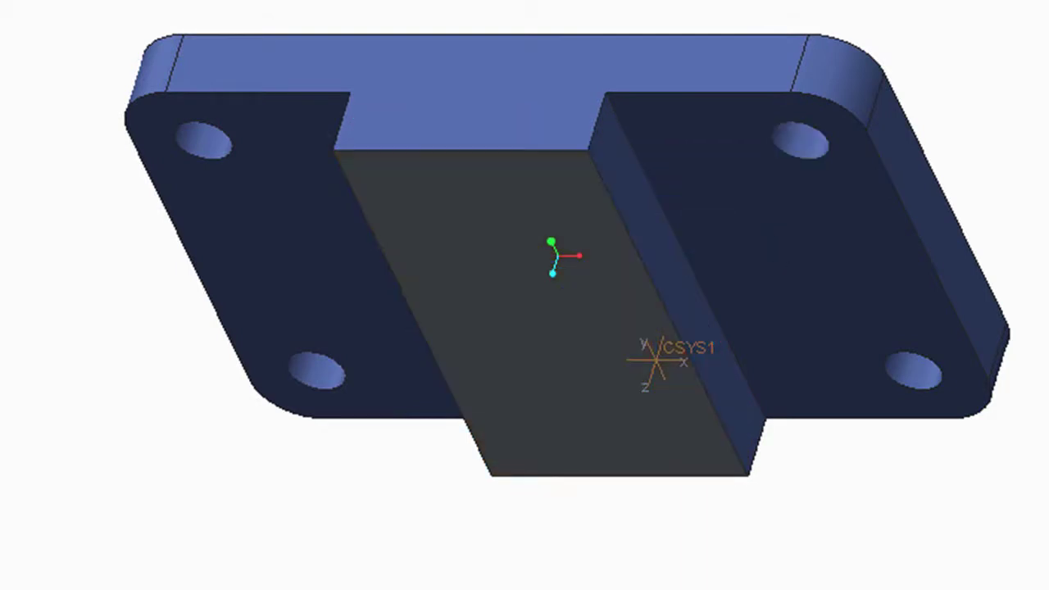
Step: Cut the circular sketch through the base plate, then select the top mounting plate
{"action": "left_click", "coordinate": [469, 405]}
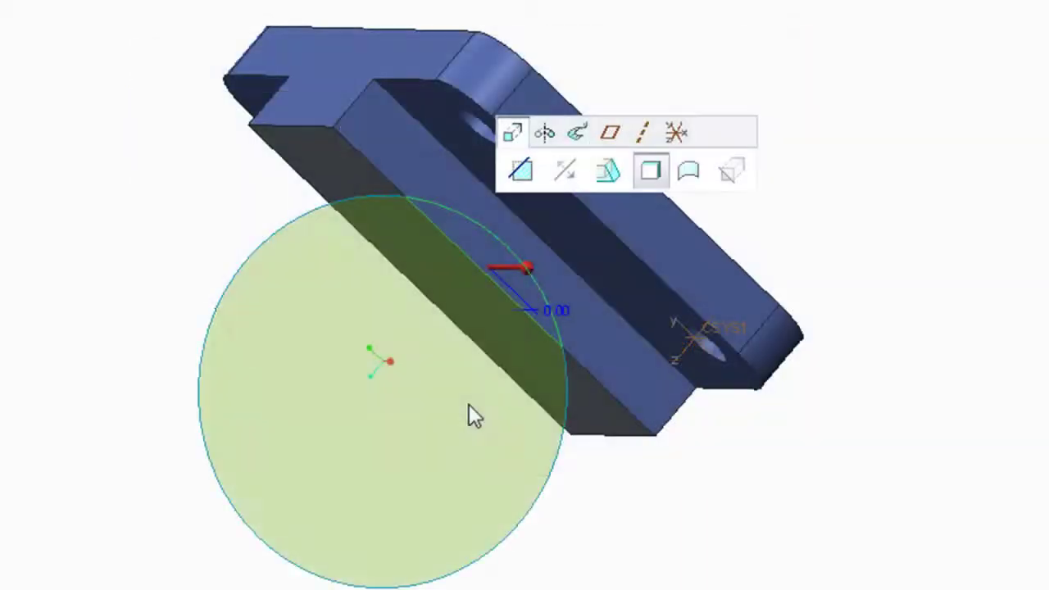
{"action": "left_click_drag", "start_coordinate": [532, 262], "coordinate": [257, 266]}
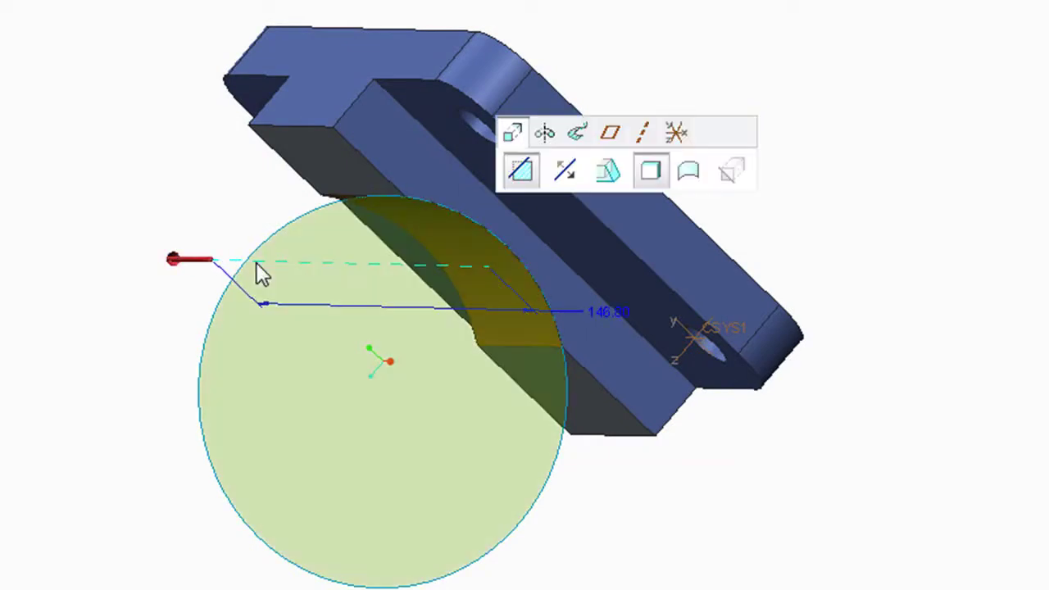
{"action": "middle_click", "coordinate": [892, 260]}
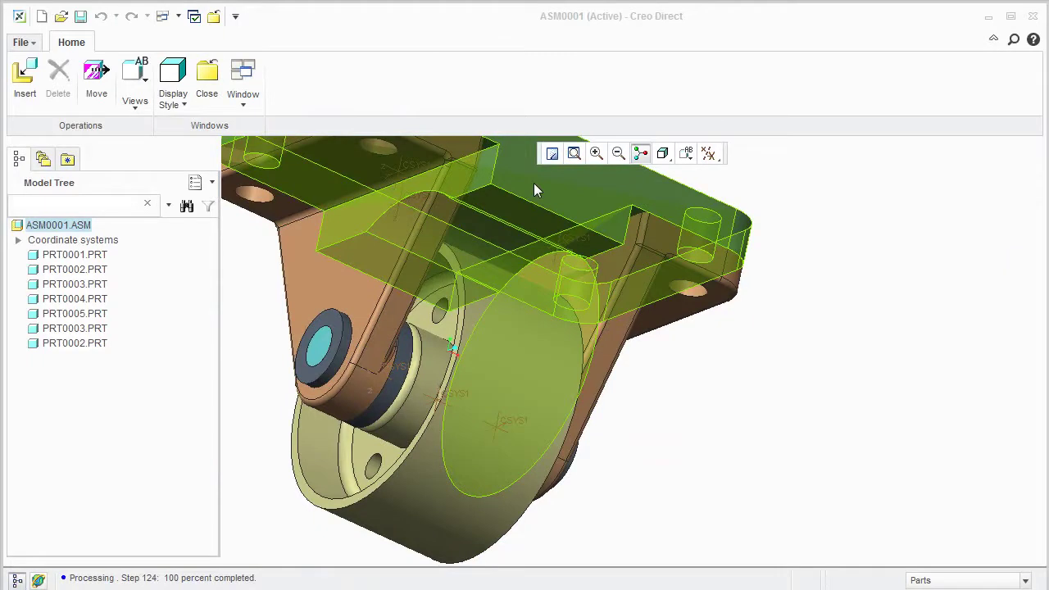
{"action": "left_click", "coordinate": [855, 488]}
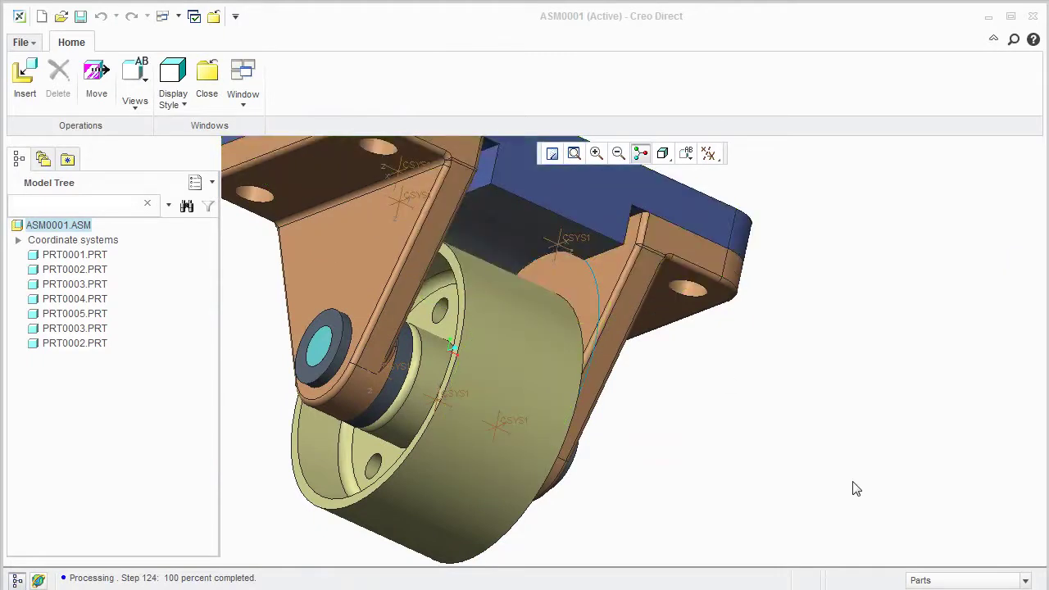
{"action": "left_click", "coordinate": [490, 236]}
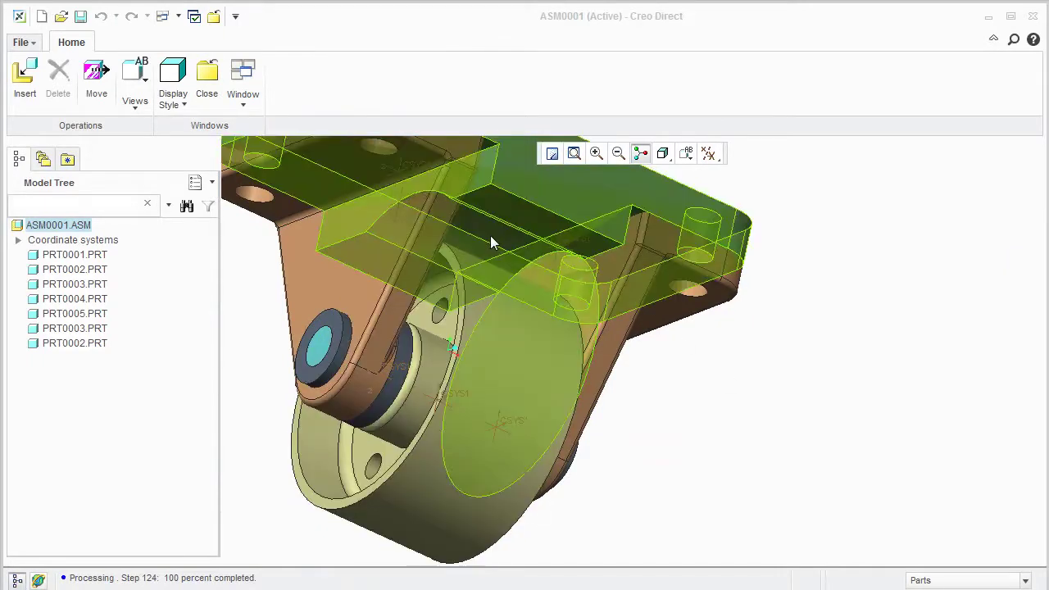
Step: Extrude PRT0004's two sketch circles into cylindrical bosses 80 deep
{"action": "left_click", "coordinate": [752, 329]}
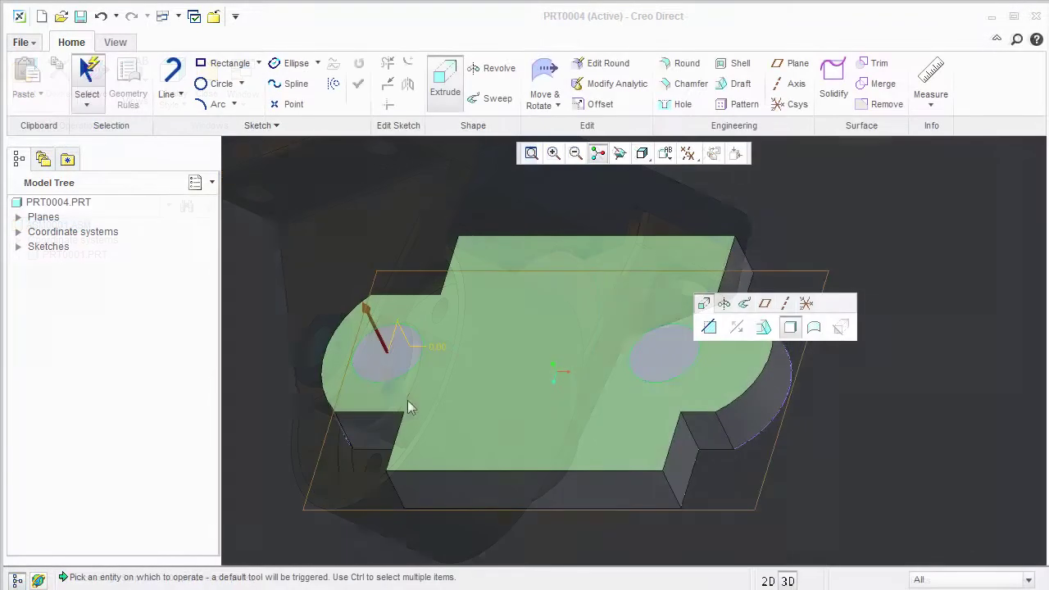
{"action": "left_click_drag", "start_coordinate": [366, 310], "coordinate": [350, 276]}
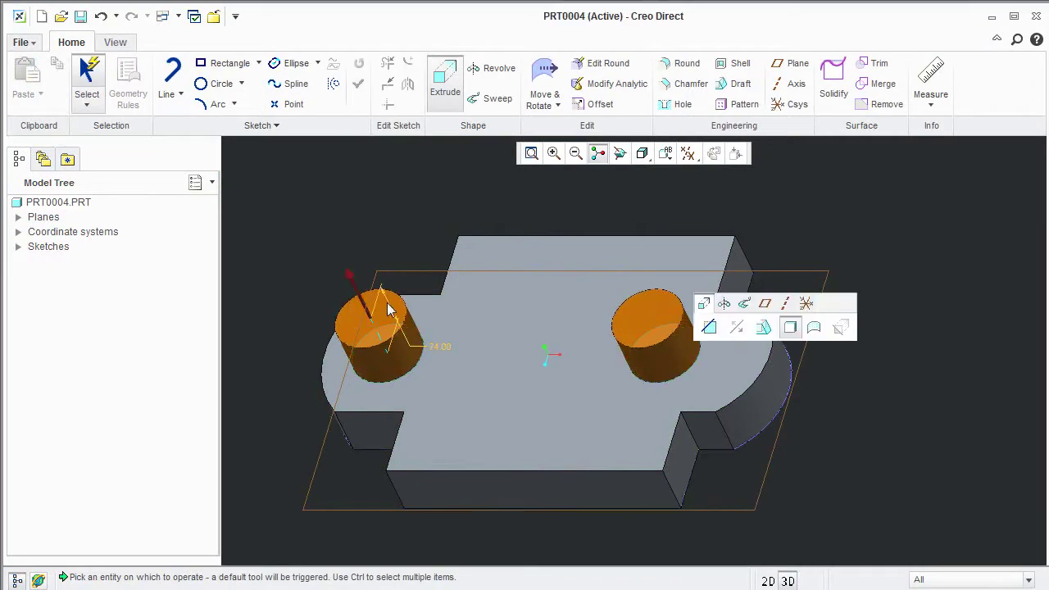
{"action": "double_click", "coordinate": [441, 347]}
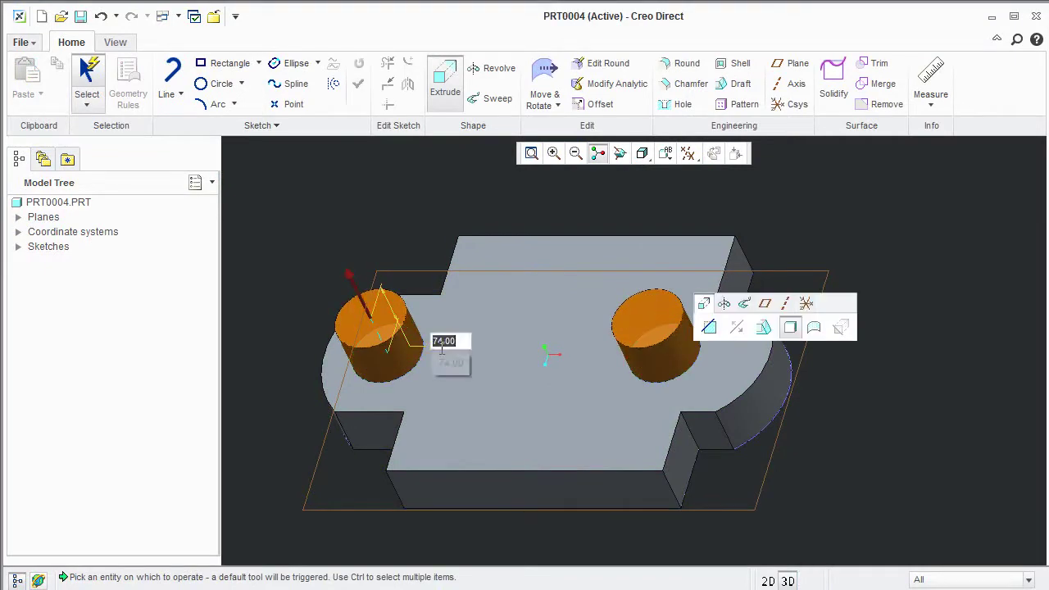
{"action": "type", "text": "80"}
{"action": "key", "text": "Return"}
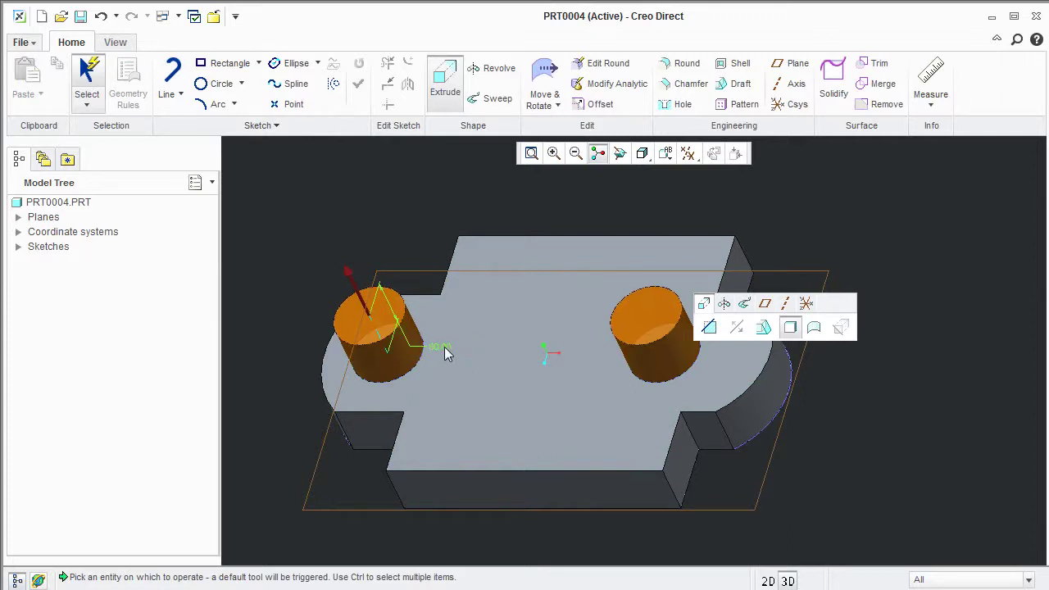
Step: Round the base edges of both cylindrical bosses with a 15 radius
{"action": "left_click", "coordinate": [714, 424]}
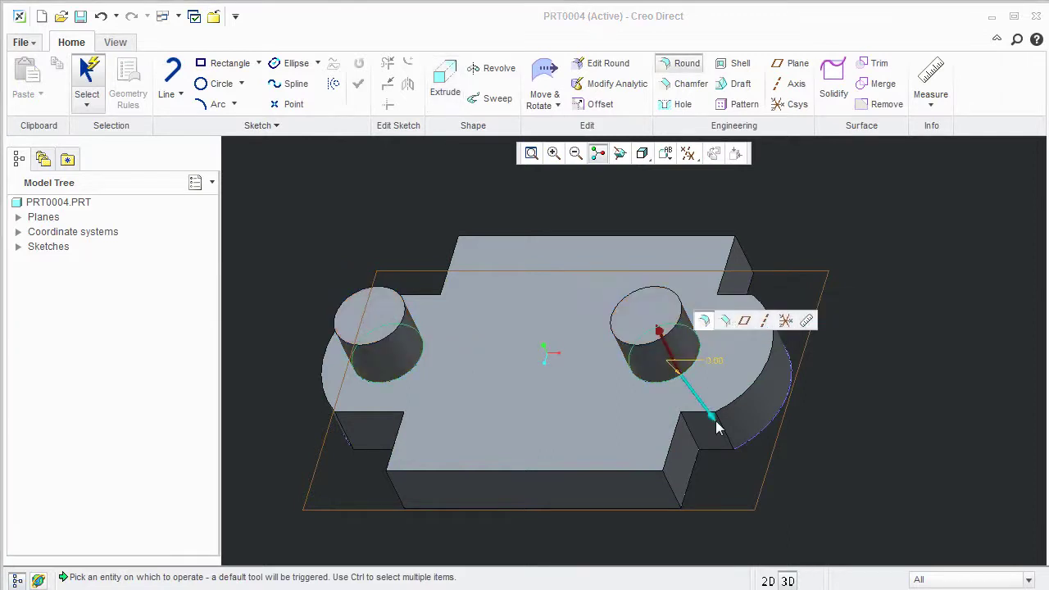
{"action": "left_click", "coordinate": [716, 425]}
{"action": "left_click_drag", "start_coordinate": [716, 425], "coordinate": [724, 426]}
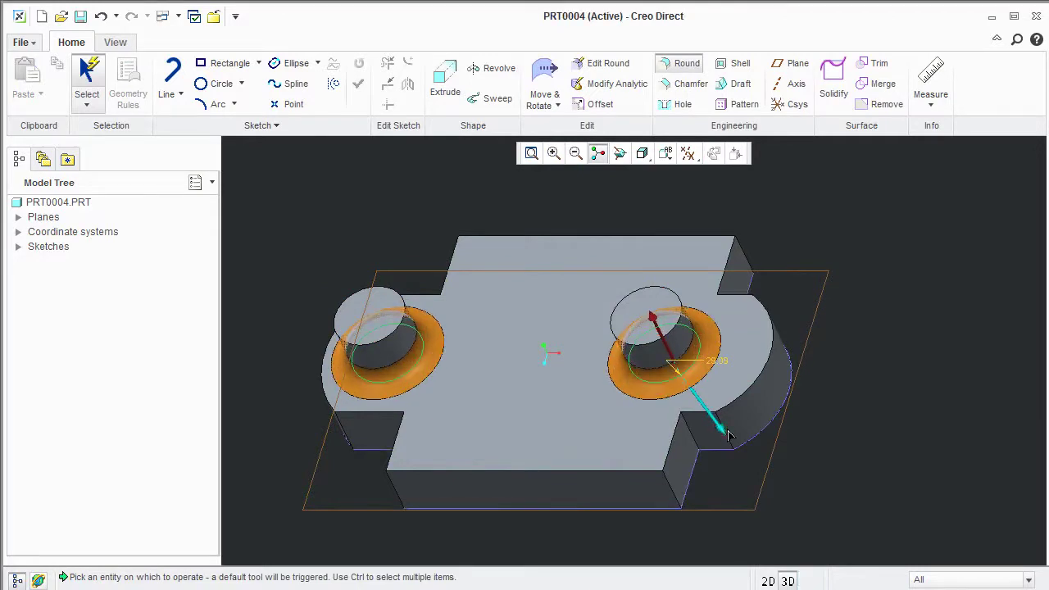
{"action": "double_click", "coordinate": [721, 362]}
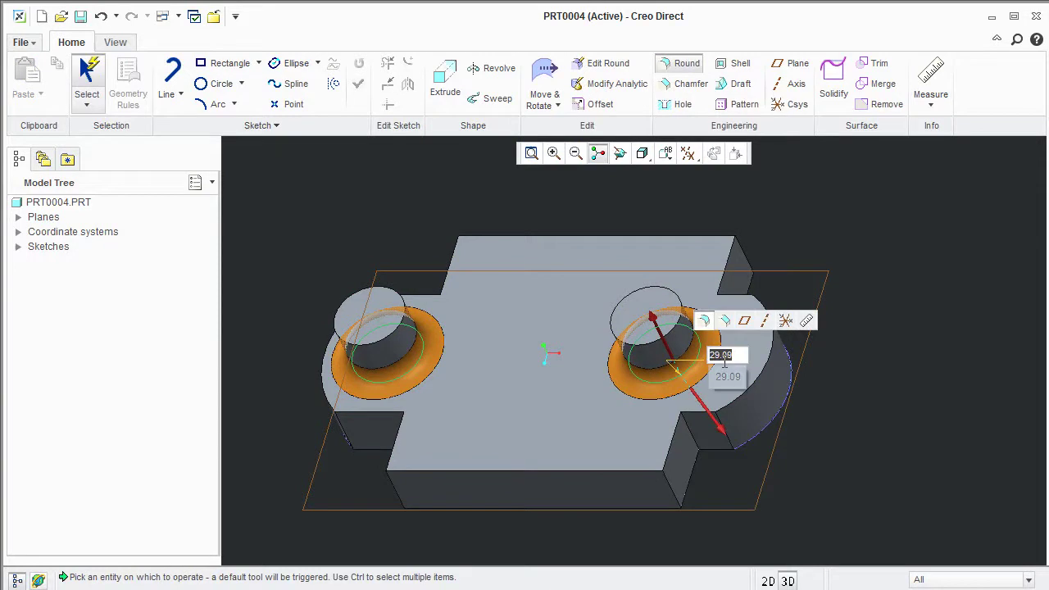
{"action": "type", "text": "15"}
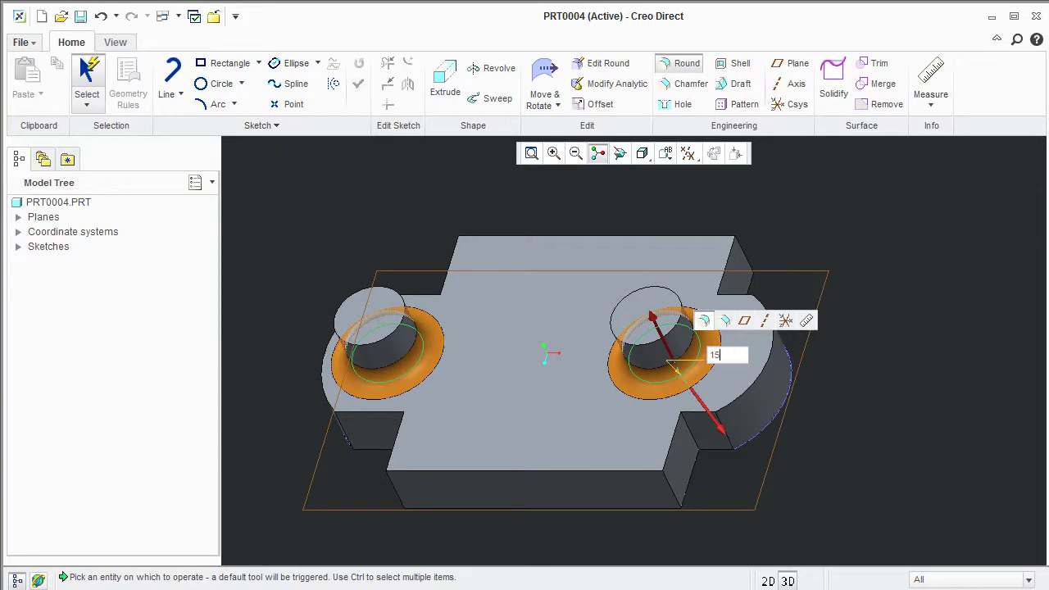
{"action": "key", "text": "Return"}
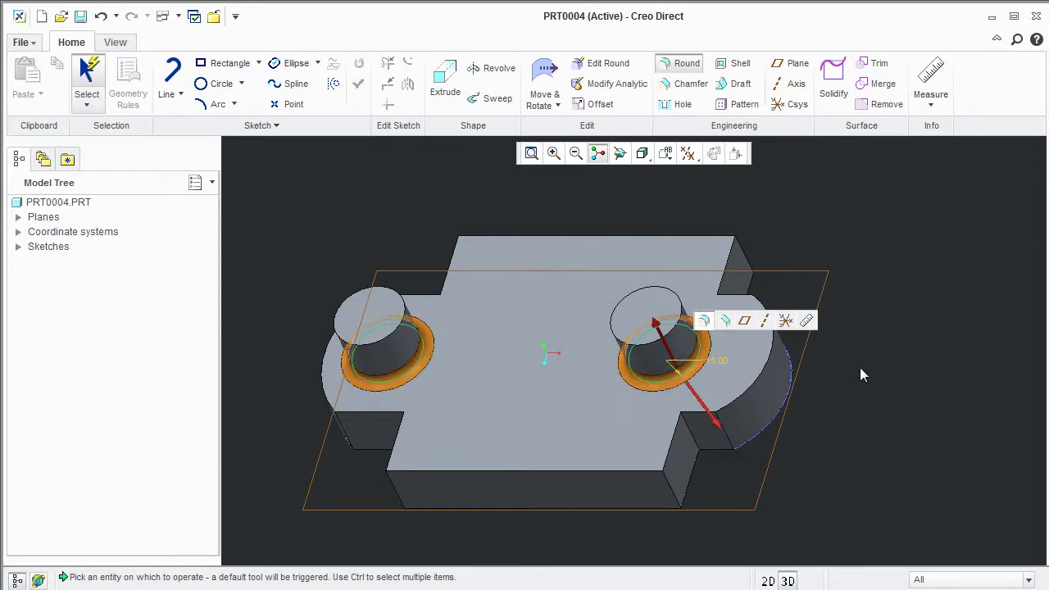
{"action": "left_click", "coordinate": [861, 369]}
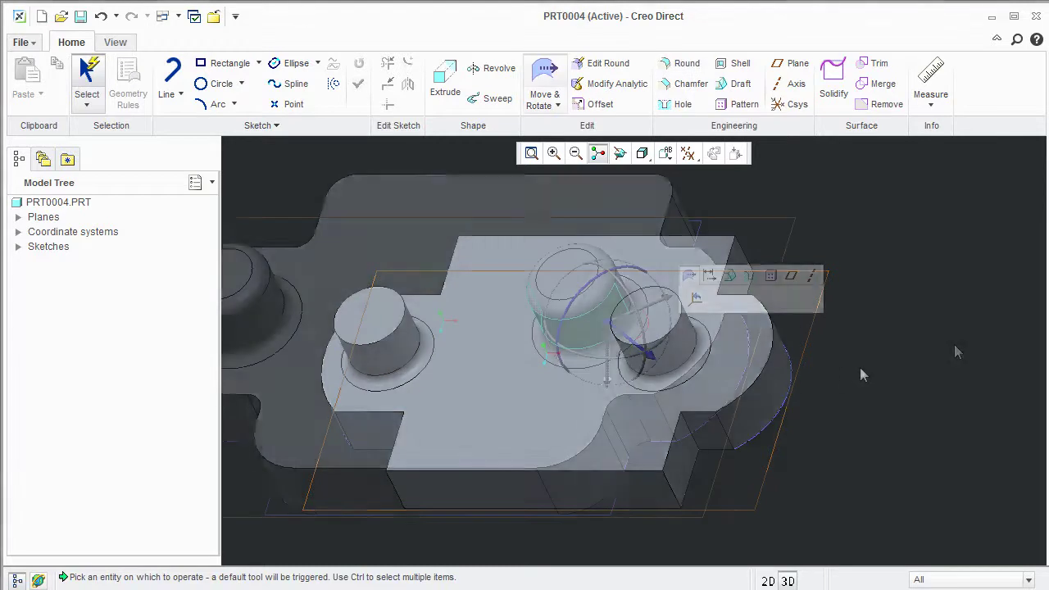